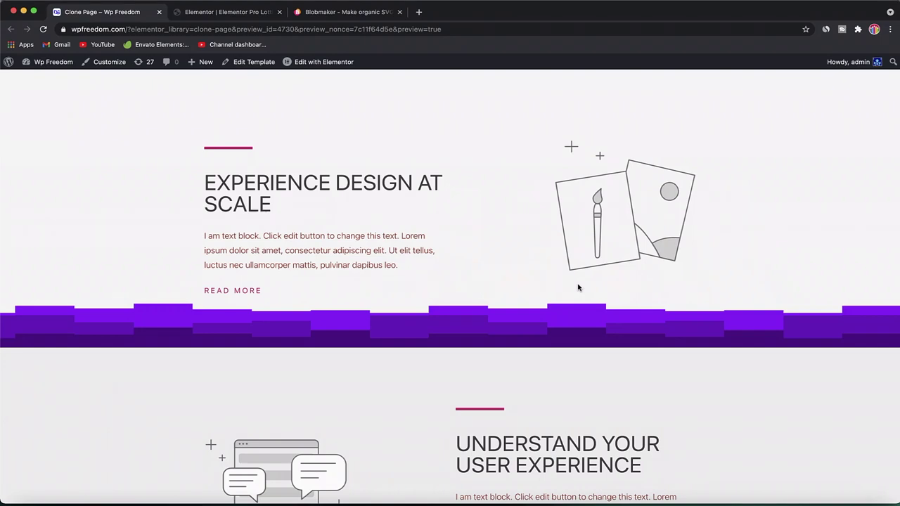
Scroll the Clone Page preview down to the features section, then close the preview tab.
{"action": "scroll", "coordinate": [578, 286], "scroll_direction": "up", "scroll_amount": 3}
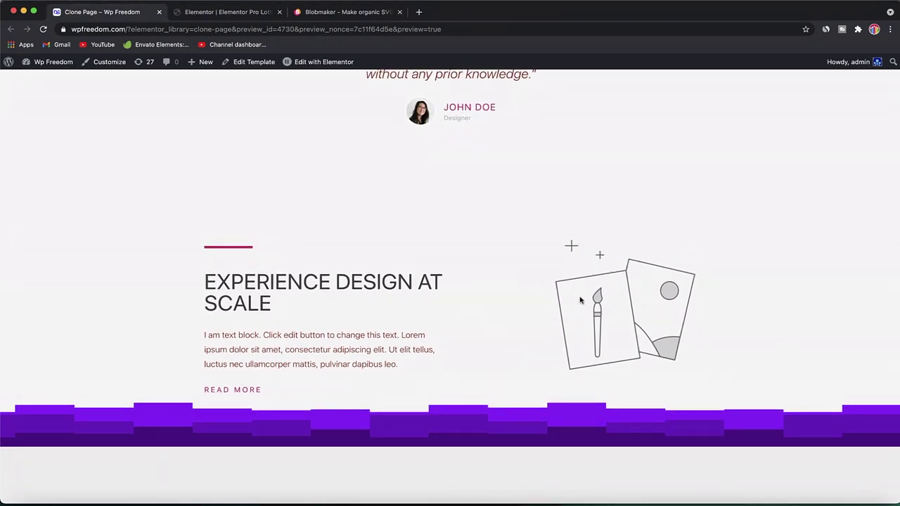
{"action": "scroll", "coordinate": [468, 414], "scroll_direction": "down", "scroll_amount": 5}
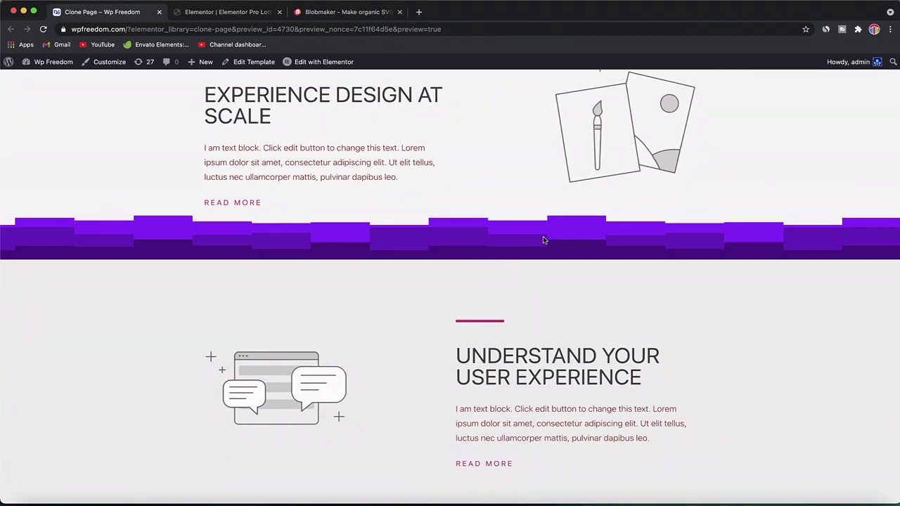
{"action": "scroll", "coordinate": [543, 240], "scroll_direction": "down", "scroll_amount": 10}
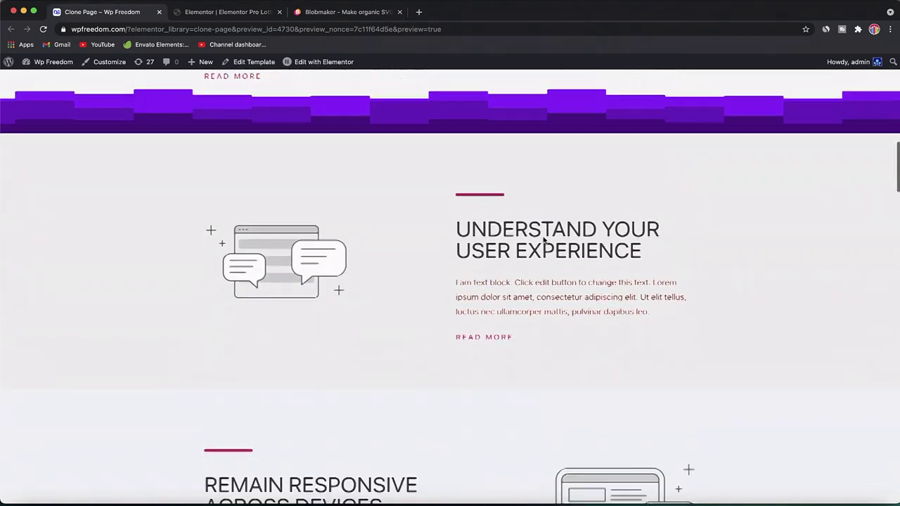
{"action": "scroll", "coordinate": [543, 239], "scroll_direction": "down", "scroll_amount": 1}
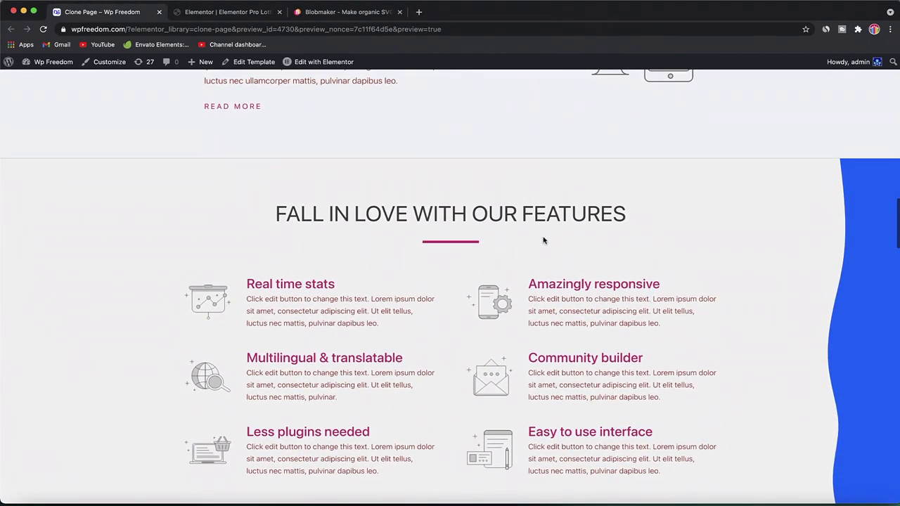
{"action": "scroll", "coordinate": [543, 240], "scroll_direction": "down", "scroll_amount": 1}
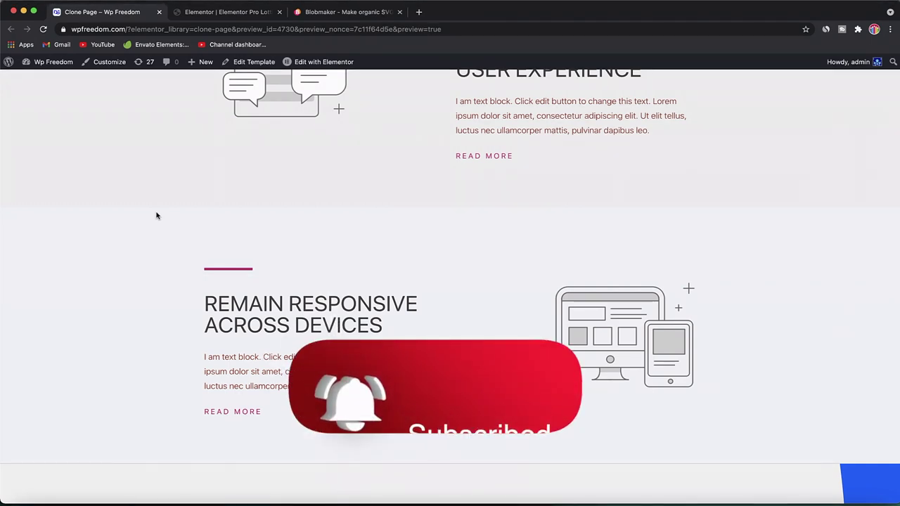
{"action": "key", "text": "super+w"}
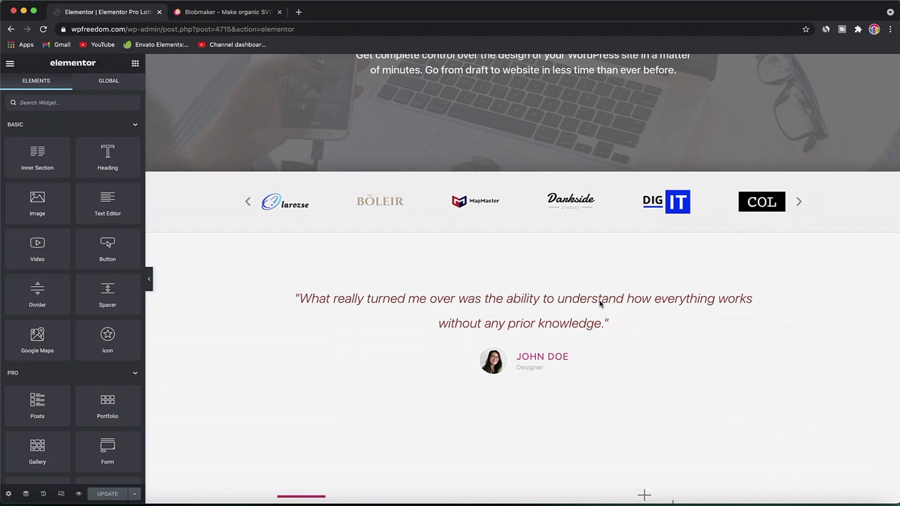
Show the Experience Design at Scale section's Style Shape Divider options, then switch to Blobmaker.
{"action": "scroll", "coordinate": [600, 304], "scroll_direction": "down", "scroll_amount": 5}
{"action": "scroll", "coordinate": [599, 303], "scroll_direction": "up", "scroll_amount": 1}
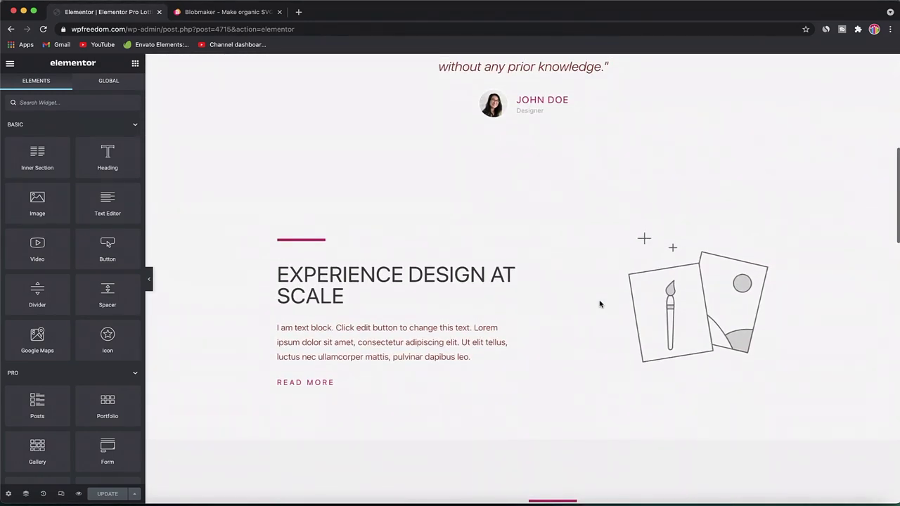
{"action": "scroll", "coordinate": [599, 304], "scroll_direction": "up", "scroll_amount": 6}
{"action": "scroll", "coordinate": [600, 304], "scroll_direction": "down", "scroll_amount": 6}
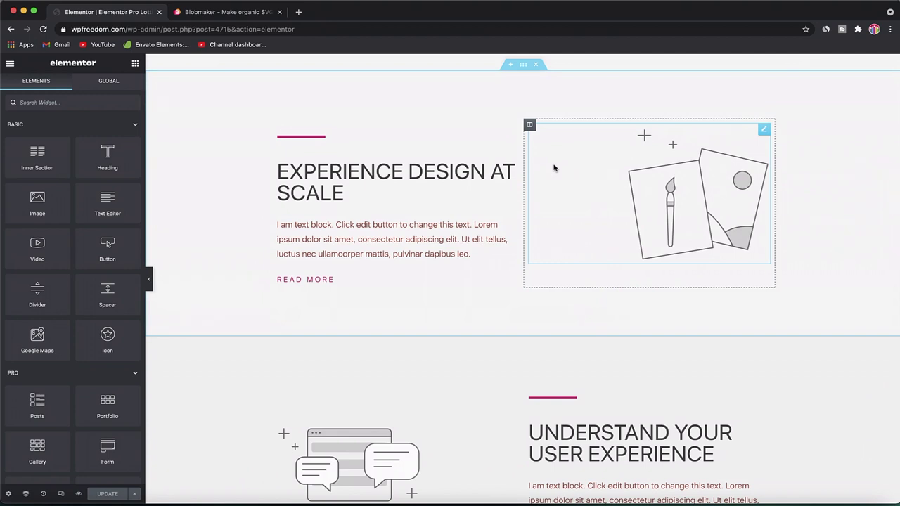
{"action": "left_click", "coordinate": [523, 65]}
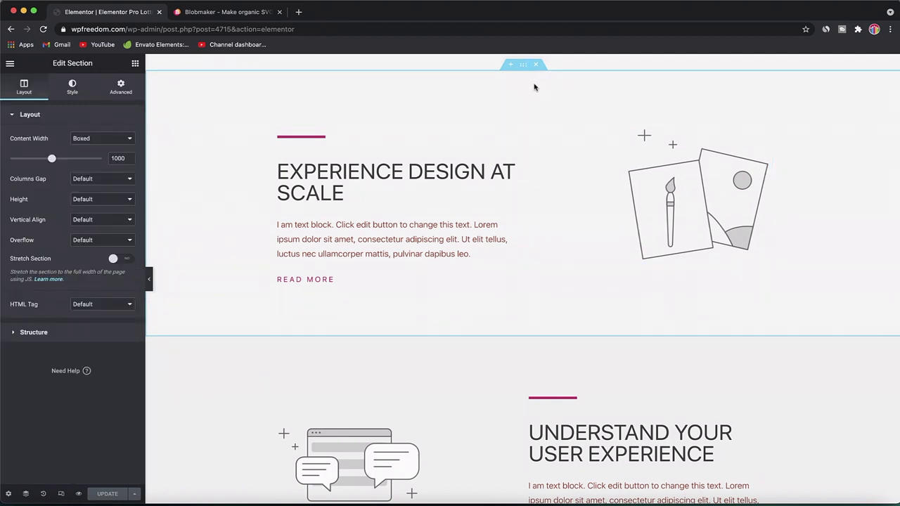
{"action": "left_click", "coordinate": [72, 88]}
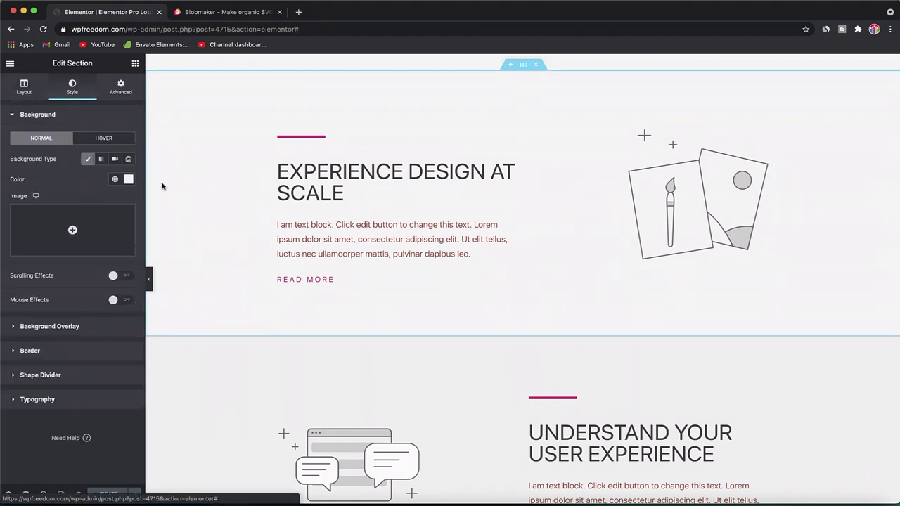
{"action": "left_click", "coordinate": [78, 376]}
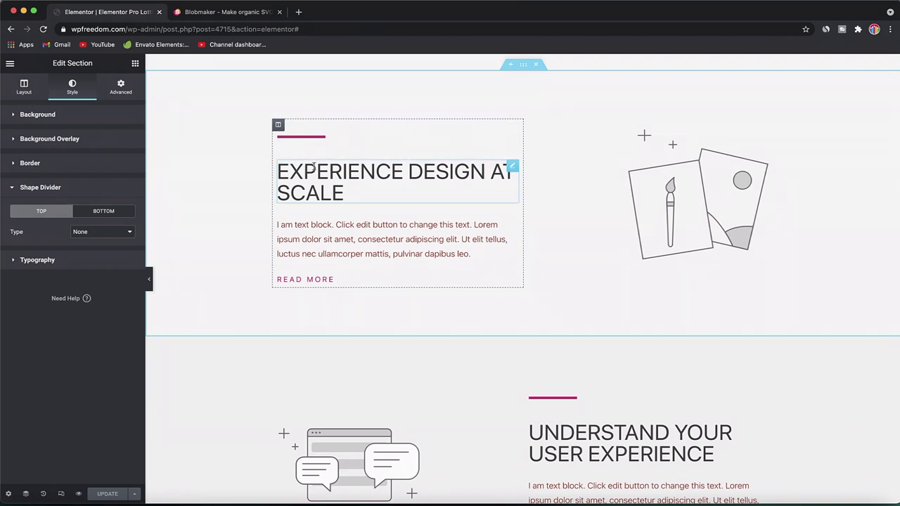
{"action": "left_click", "coordinate": [212, 13]}
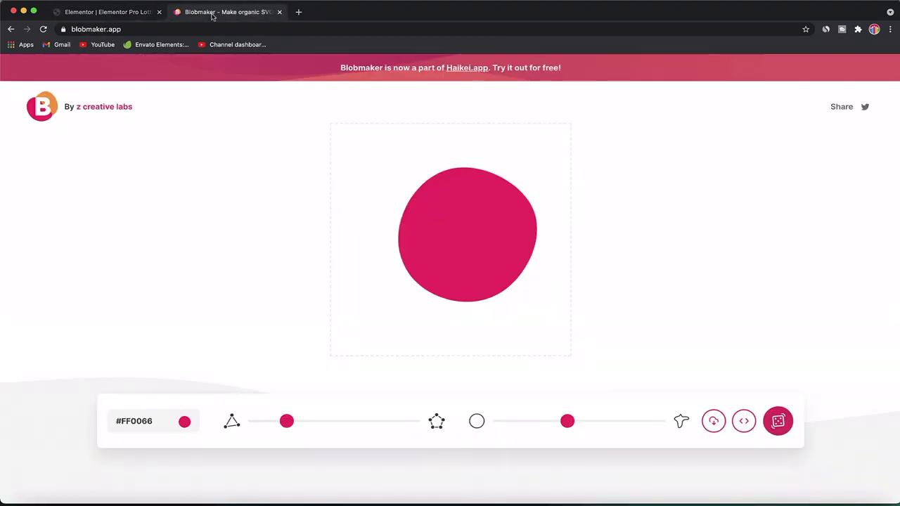
Follow Blobmaker's Haikei.app link and choose 'Start designing for free'.
{"action": "left_click", "coordinate": [466, 69]}
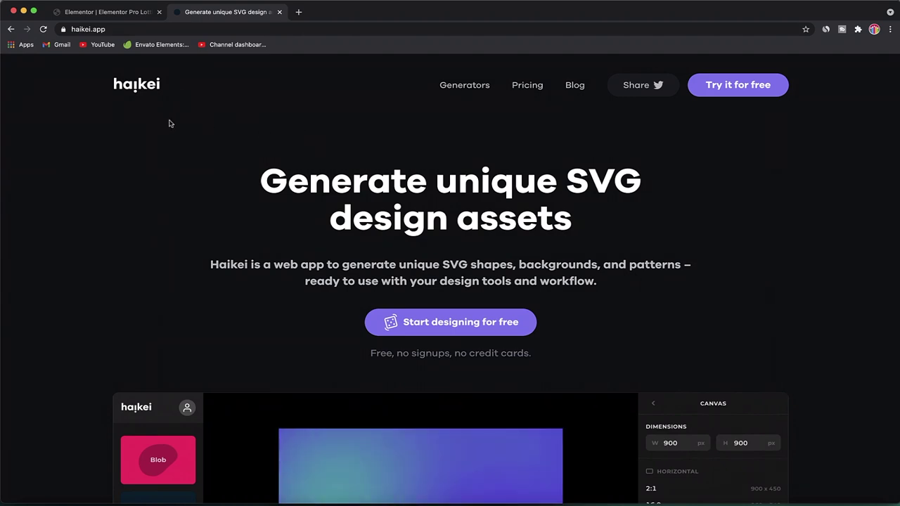
{"action": "scroll", "coordinate": [213, 178], "scroll_direction": "down", "scroll_amount": 3}
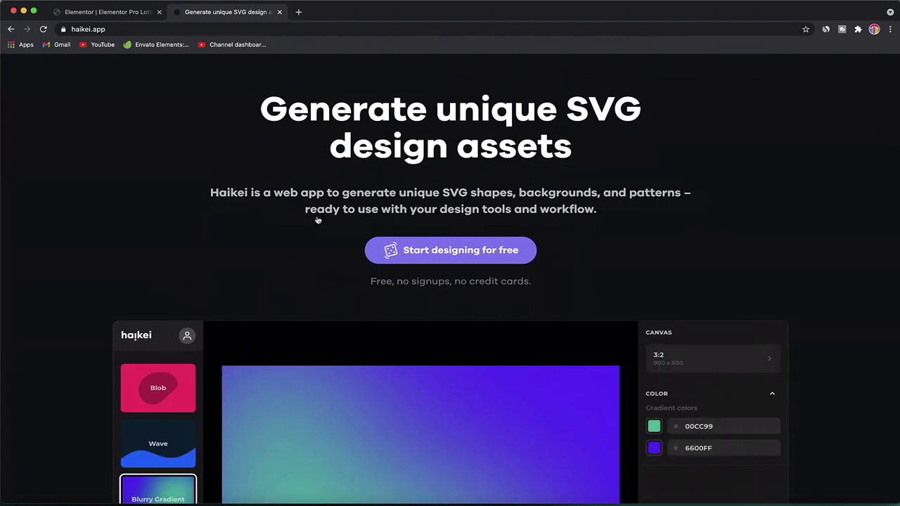
{"action": "left_click", "coordinate": [434, 249]}
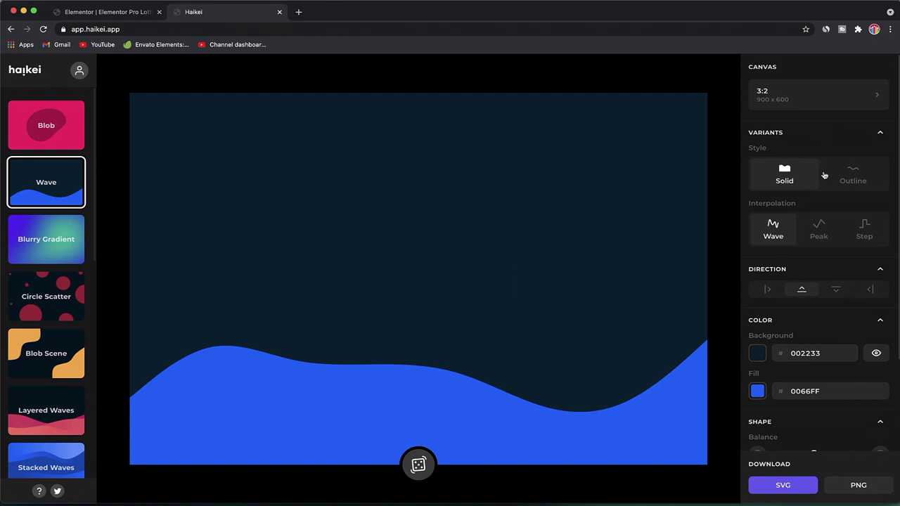
Try the Wave's outline, peaks and steps options, keeping a solid smooth wave.
{"action": "left_click", "coordinate": [832, 103]}
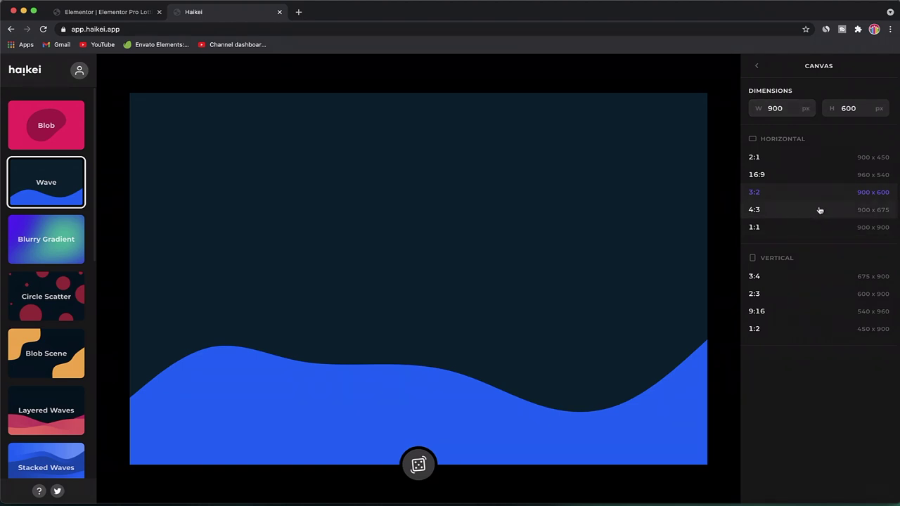
{"action": "left_click", "coordinate": [756, 66]}
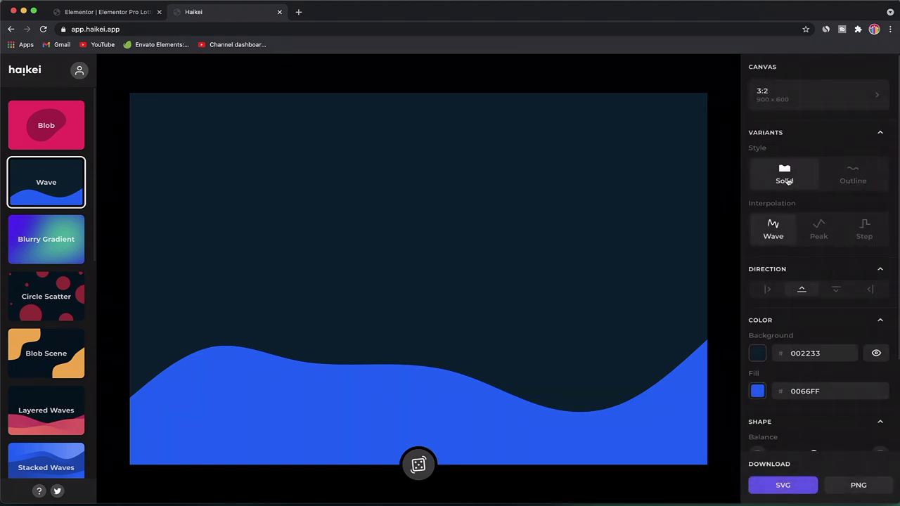
{"action": "left_click", "coordinate": [846, 182]}
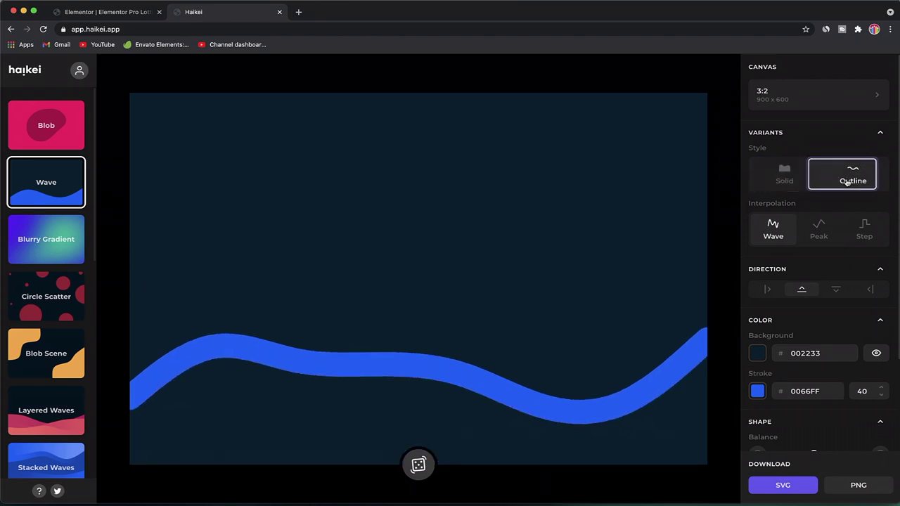
{"action": "left_click", "coordinate": [769, 178]}
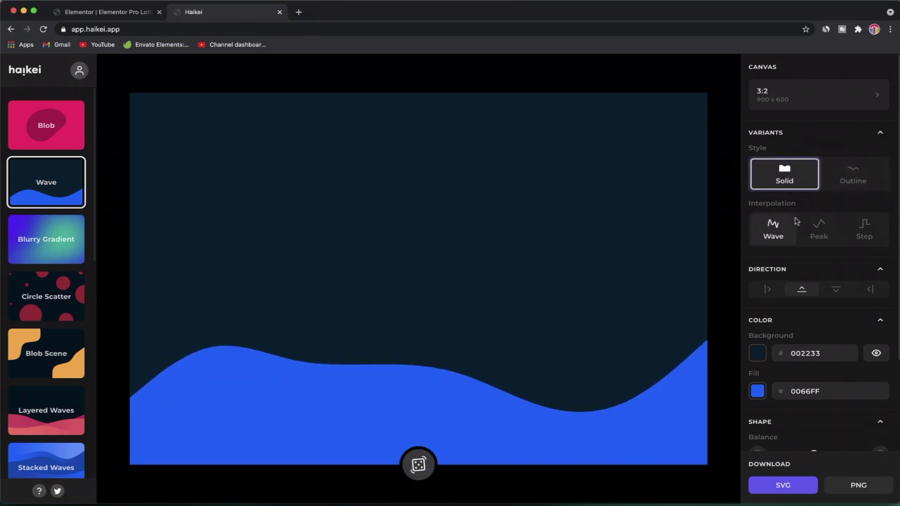
{"action": "left_click", "coordinate": [815, 229]}
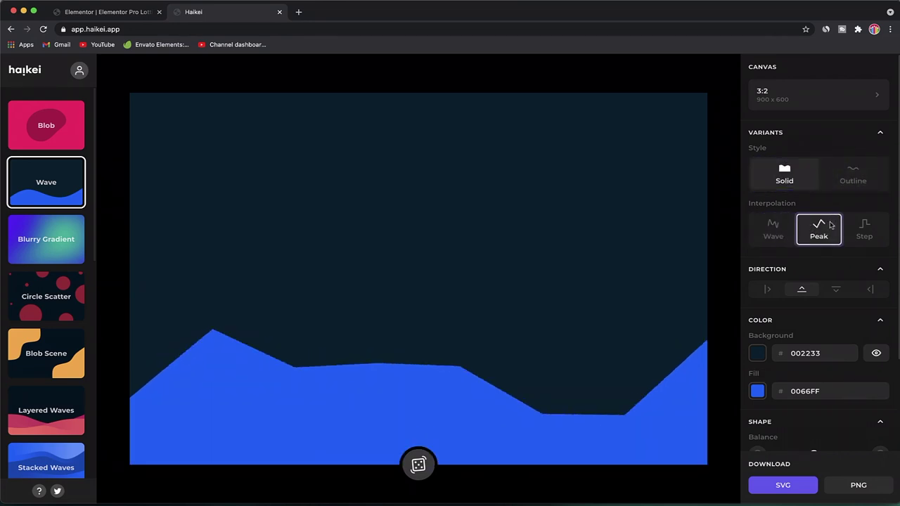
{"action": "left_click", "coordinate": [867, 230]}
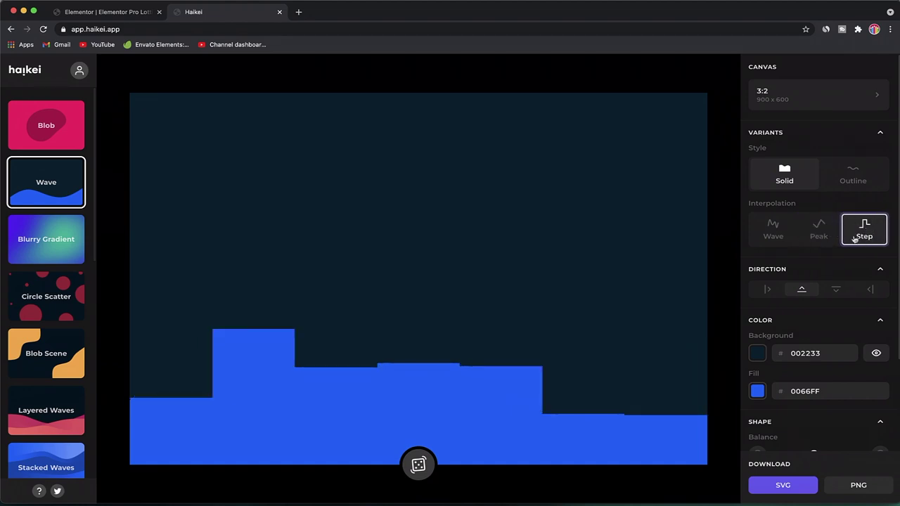
{"action": "left_click", "coordinate": [779, 229]}
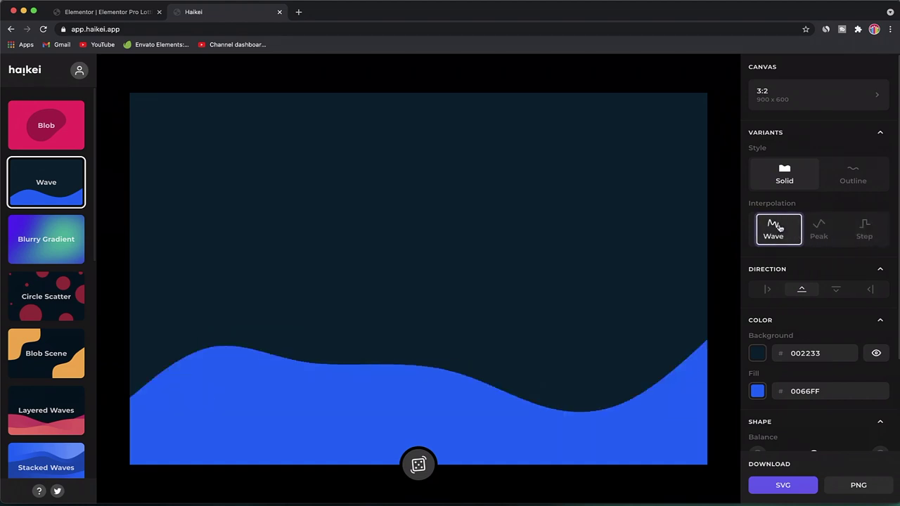
{"action": "left_click", "coordinate": [820, 237]}
{"action": "left_click", "coordinate": [776, 235]}
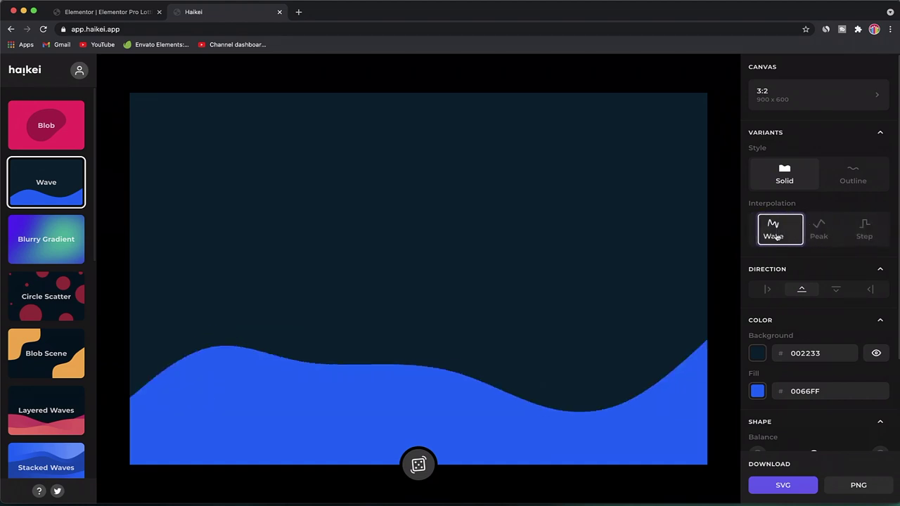
Test the left, top and right wave directions, return to bottom, and browse more generators.
{"action": "scroll", "coordinate": [757, 299], "scroll_direction": "down", "scroll_amount": 2}
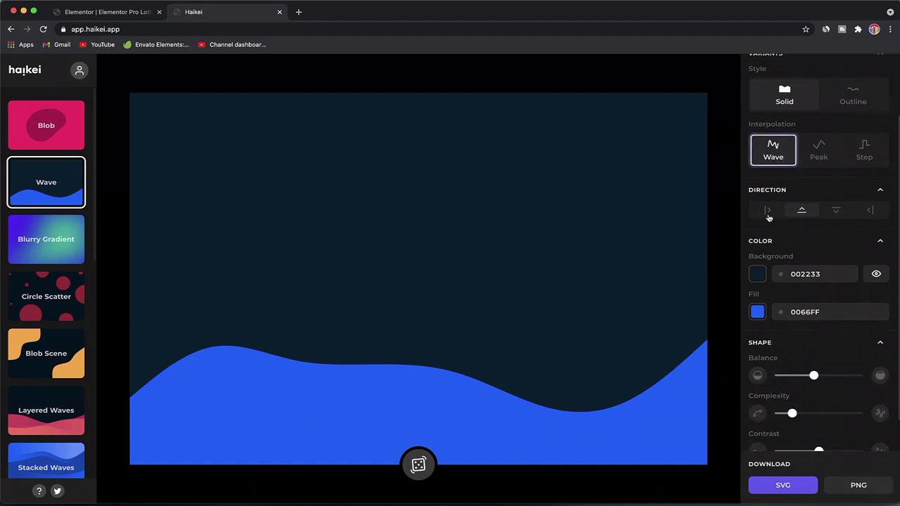
{"action": "left_click", "coordinate": [769, 210]}
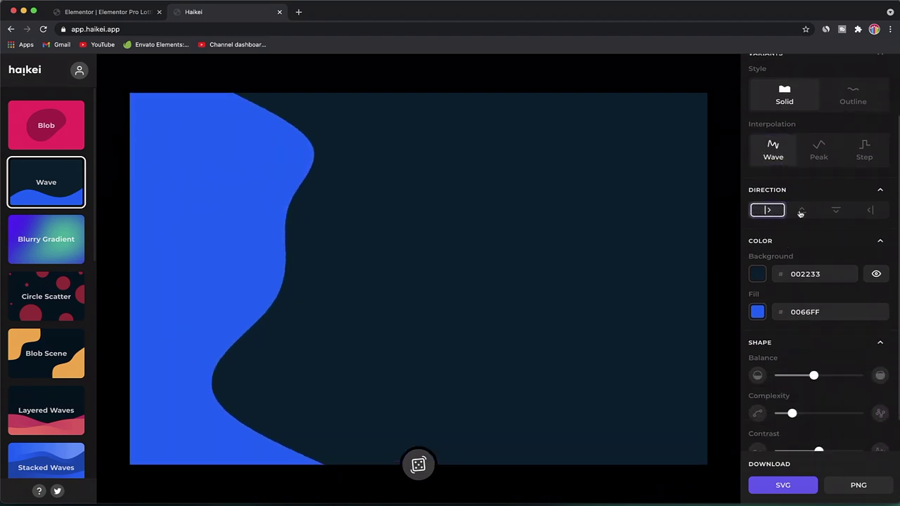
{"action": "left_click", "coordinate": [800, 211]}
{"action": "left_click", "coordinate": [838, 211]}
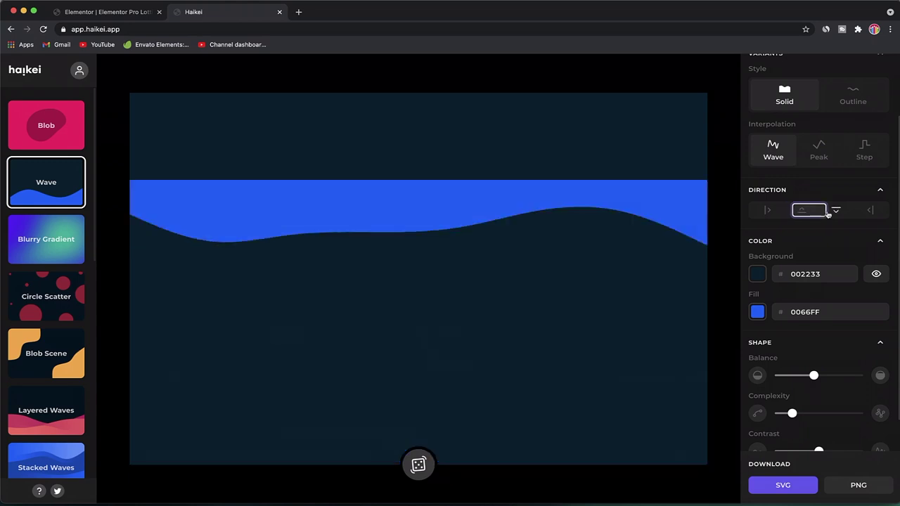
{"action": "left_click", "coordinate": [870, 211]}
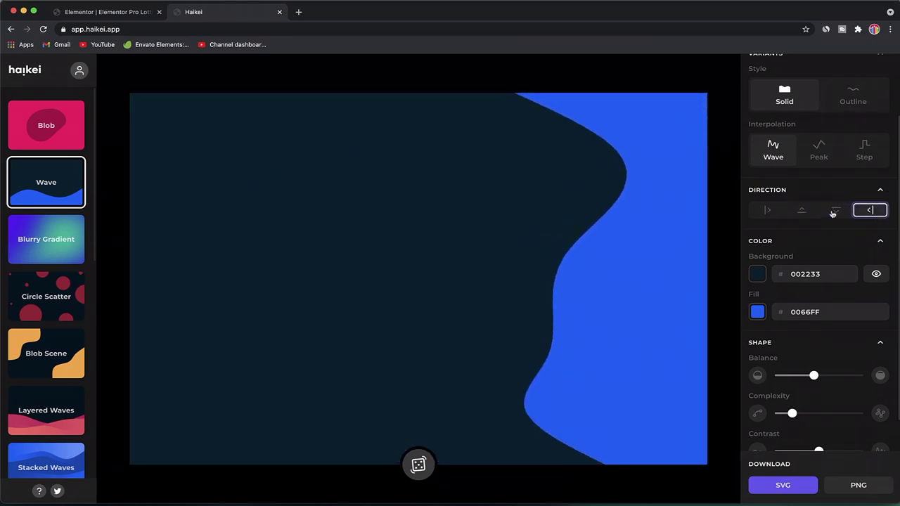
{"action": "left_click", "coordinate": [794, 212]}
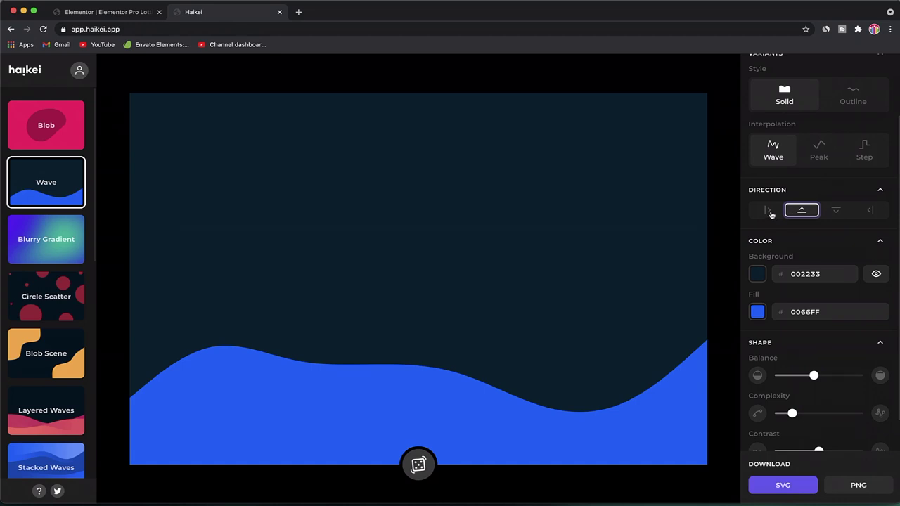
{"action": "scroll", "coordinate": [836, 246], "scroll_direction": "down", "scroll_amount": 1}
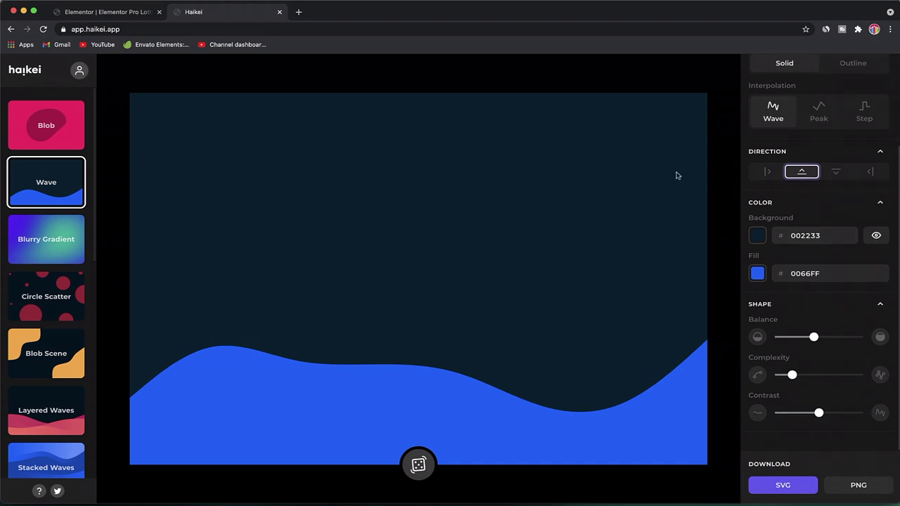
{"action": "scroll", "coordinate": [46, 260], "scroll_direction": "down", "scroll_amount": 1}
{"action": "scroll", "coordinate": [45, 260], "scroll_direction": "down", "scroll_amount": 3}
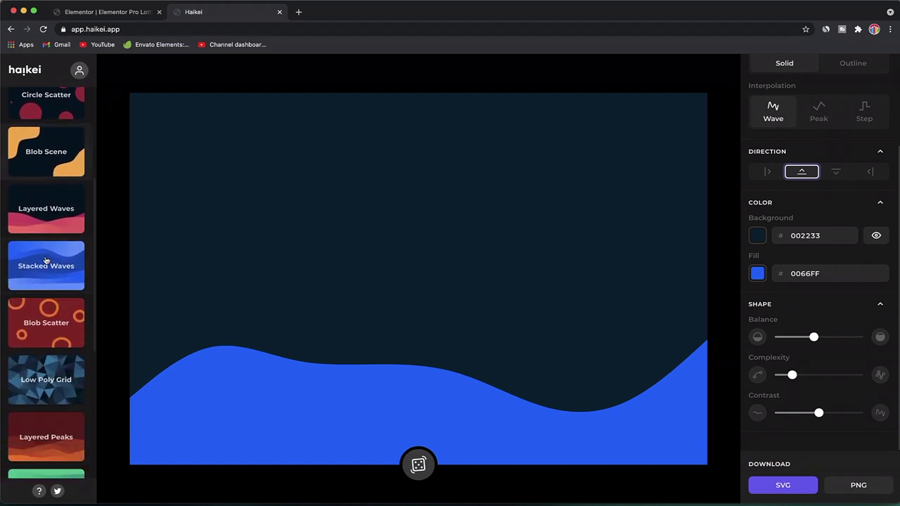
Switch to Layered Waves with wave colours 69cafa and 246ec7.
{"action": "left_click", "coordinate": [47, 209]}
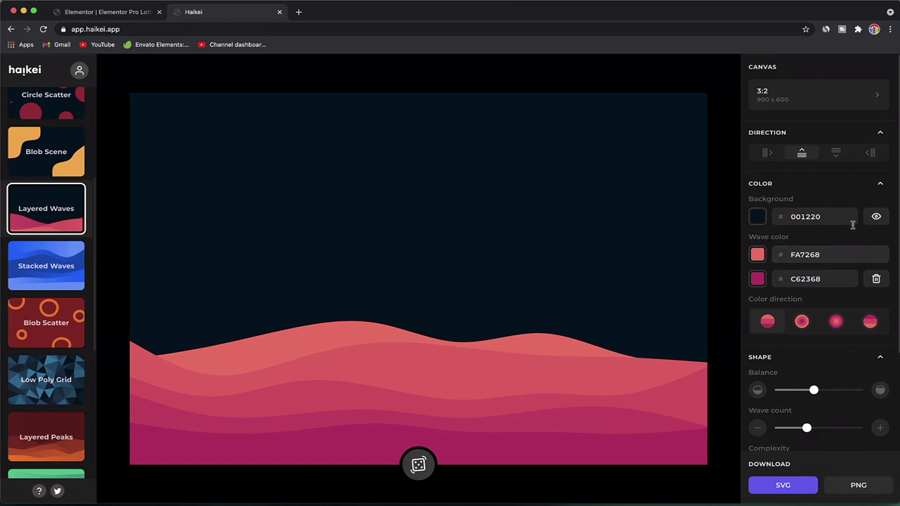
{"action": "left_click", "coordinate": [757, 255]}
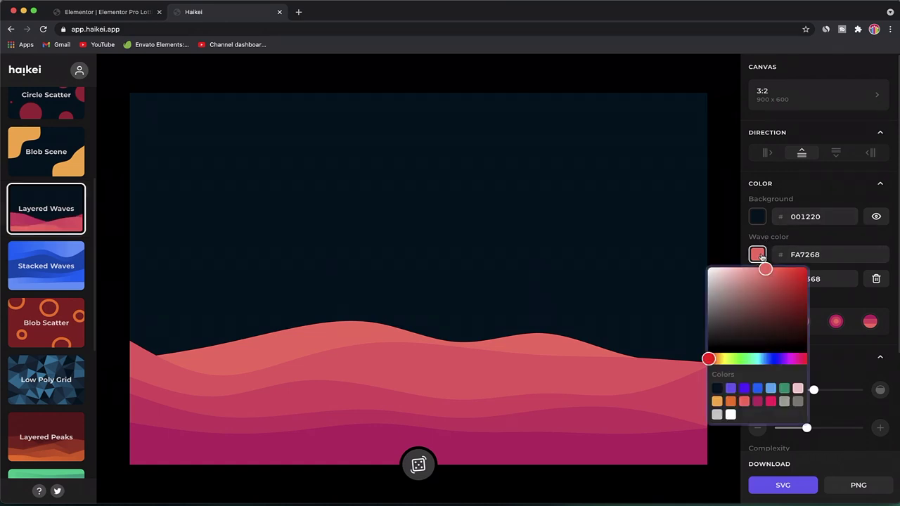
{"action": "left_click", "coordinate": [763, 359]}
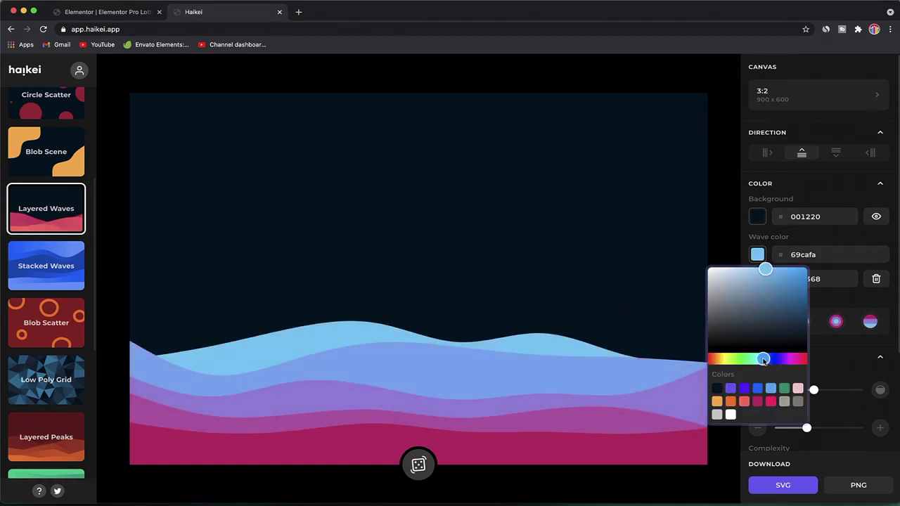
{"action": "left_click", "coordinate": [830, 265]}
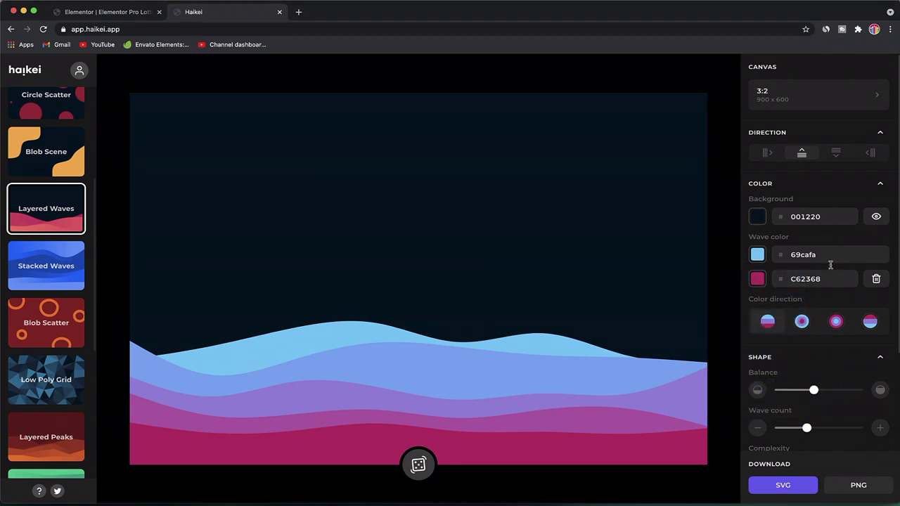
{"action": "left_click", "coordinate": [756, 279]}
{"action": "left_click", "coordinate": [767, 383]}
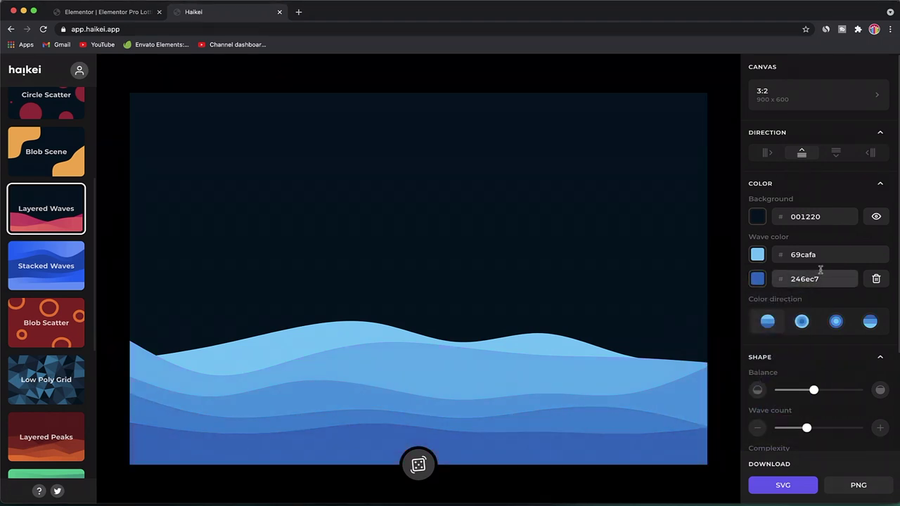
Lower the balance, wave count, complexity and contrast, and increase the overlap.
{"action": "scroll", "coordinate": [804, 363], "scroll_direction": "down", "scroll_amount": 2}
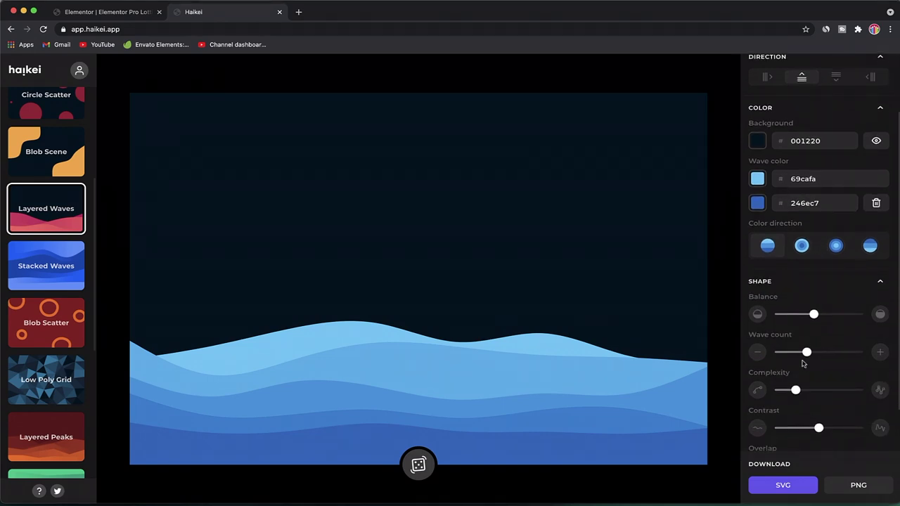
{"action": "left_click", "coordinate": [793, 314]}
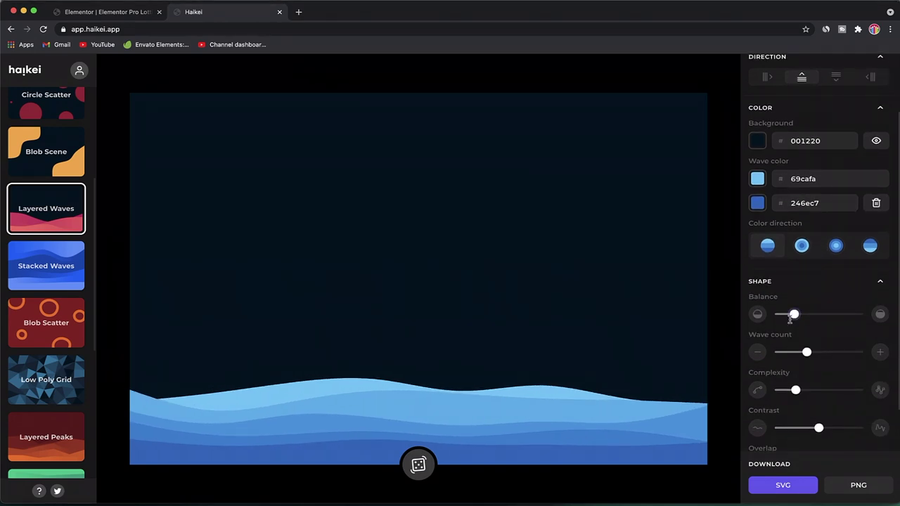
{"action": "left_click_drag", "start_coordinate": [805, 352], "coordinate": [798, 352]}
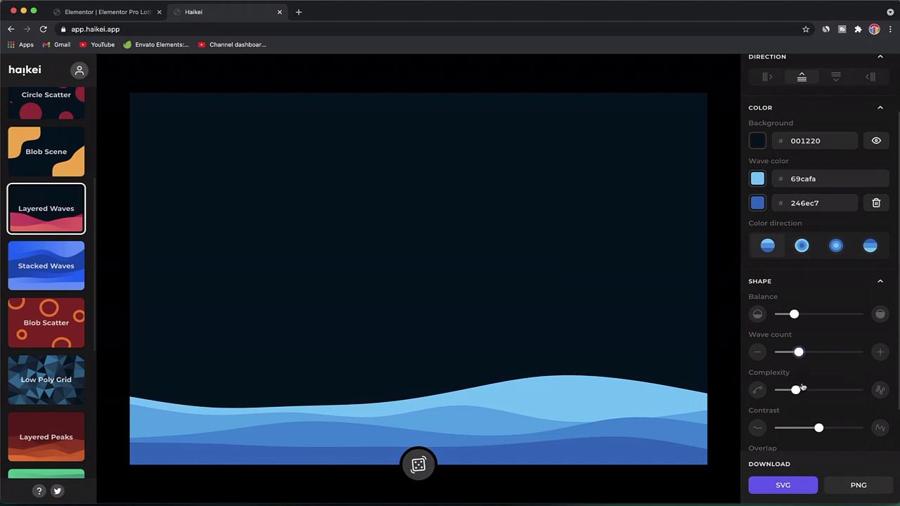
{"action": "left_click_drag", "start_coordinate": [795, 391], "coordinate": [786, 392]}
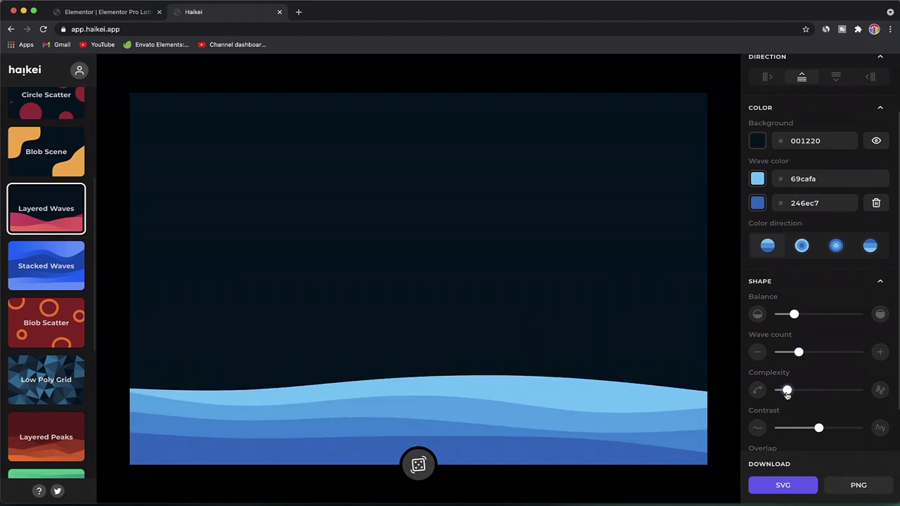
{"action": "left_click", "coordinate": [800, 427]}
{"action": "scroll", "coordinate": [803, 419], "scroll_direction": "down", "scroll_amount": 1}
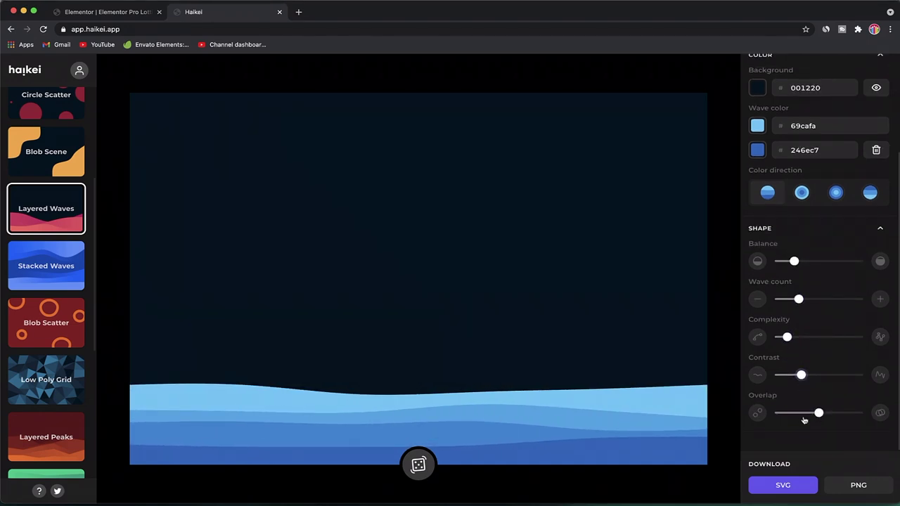
{"action": "left_click", "coordinate": [795, 416]}
{"action": "left_click_drag", "start_coordinate": [795, 416], "coordinate": [827, 413]}
{"action": "scroll", "coordinate": [813, 269], "scroll_direction": "up", "scroll_amount": 3}
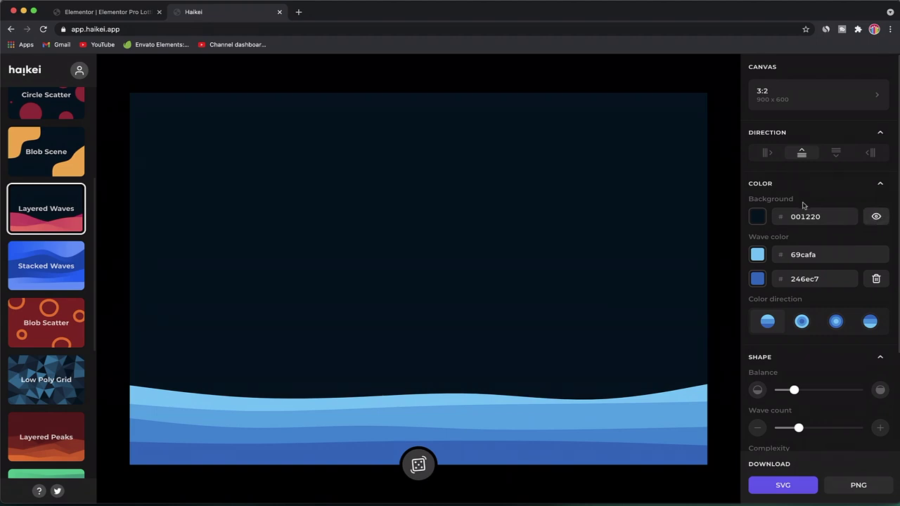
Make the background transparent and download the layered waves as an SVG.
{"action": "left_click", "coordinate": [876, 218]}
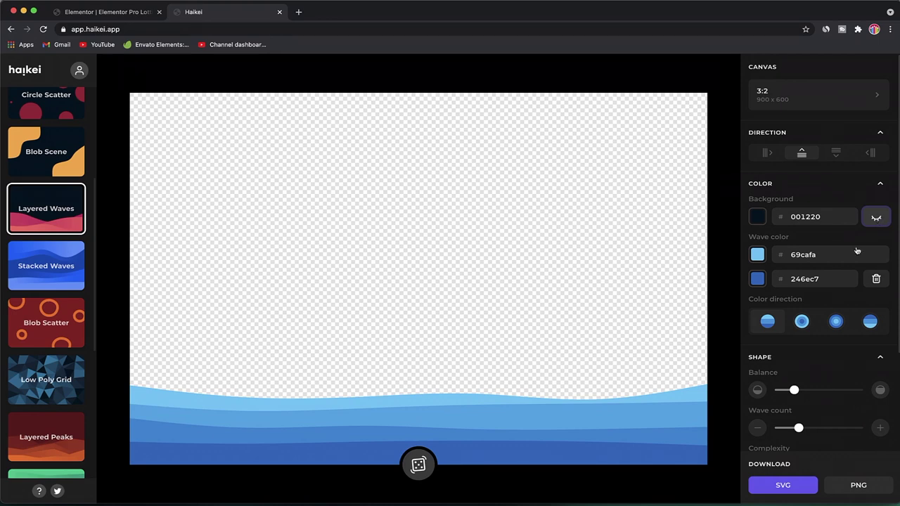
{"action": "scroll", "coordinate": [809, 380], "scroll_direction": "down", "scroll_amount": 3}
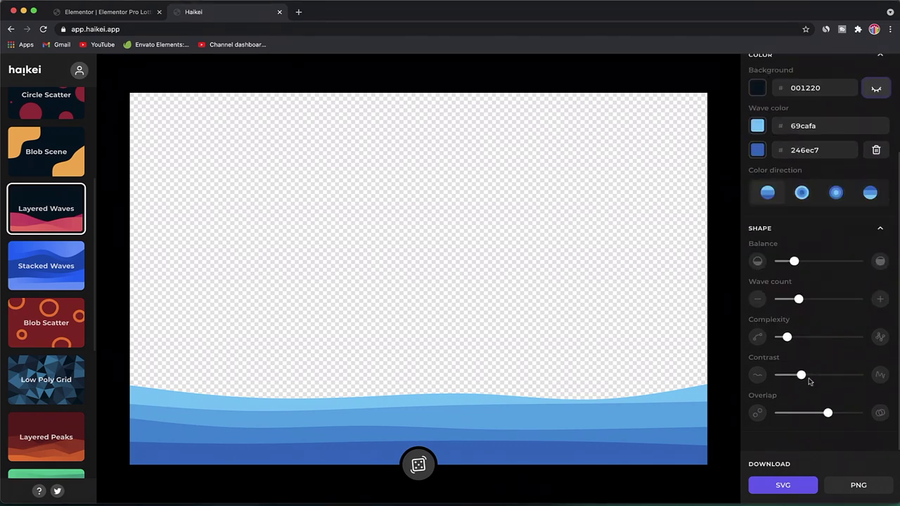
{"action": "left_click", "coordinate": [784, 485]}
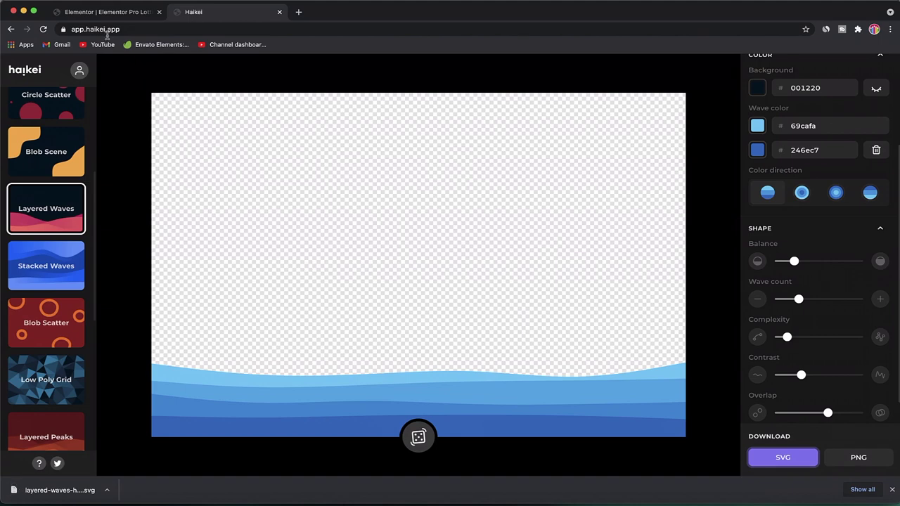
{"action": "left_click", "coordinate": [111, 13]}
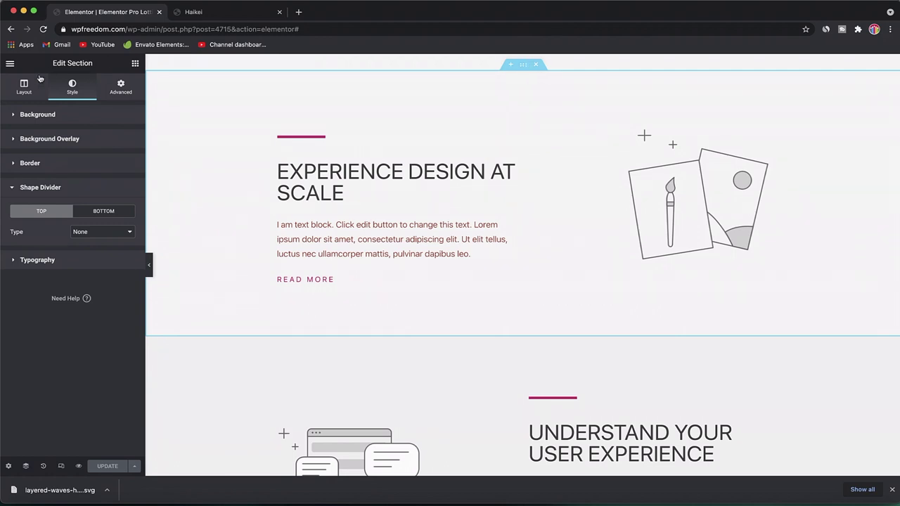
Set Enable Unfiltered File Uploads to Enable in Elementor's Advanced settings.
{"action": "key", "text": "super+e"}
{"action": "type", "text": "dashboard"}
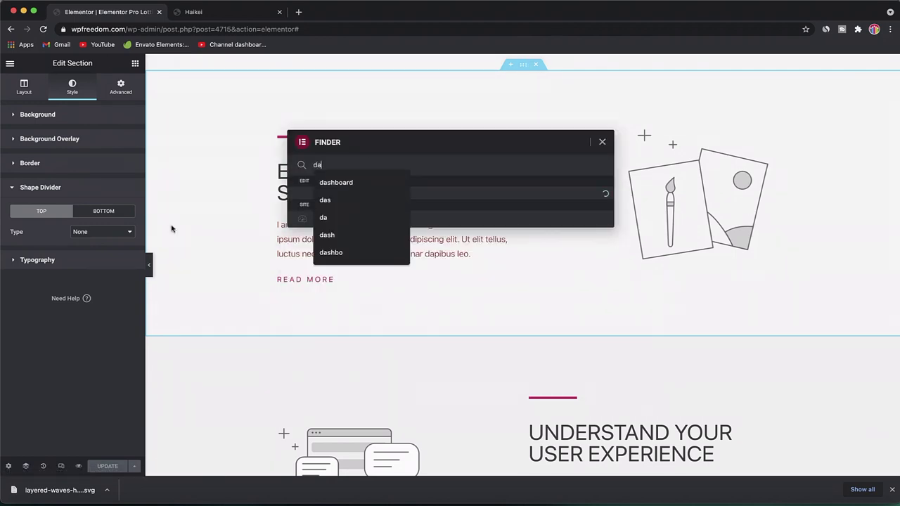
{"action": "left_click", "coordinate": [352, 202]}
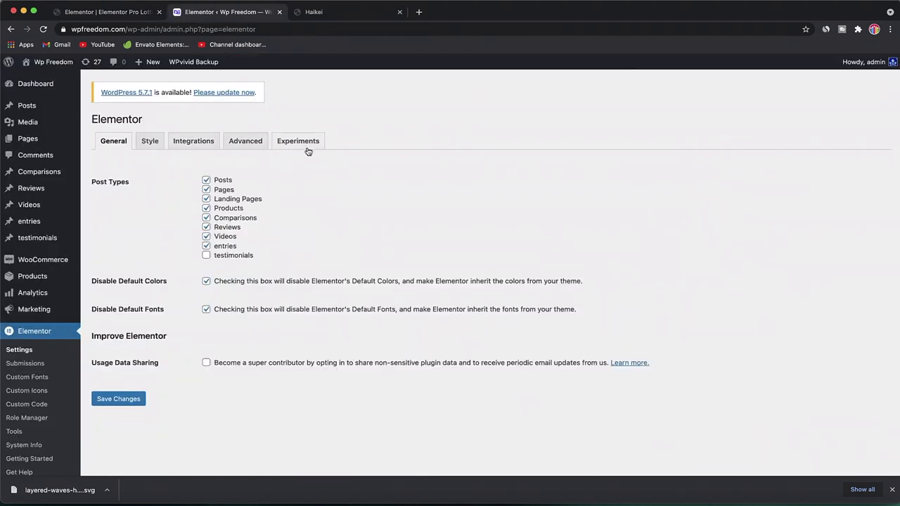
{"action": "left_click", "coordinate": [257, 142]}
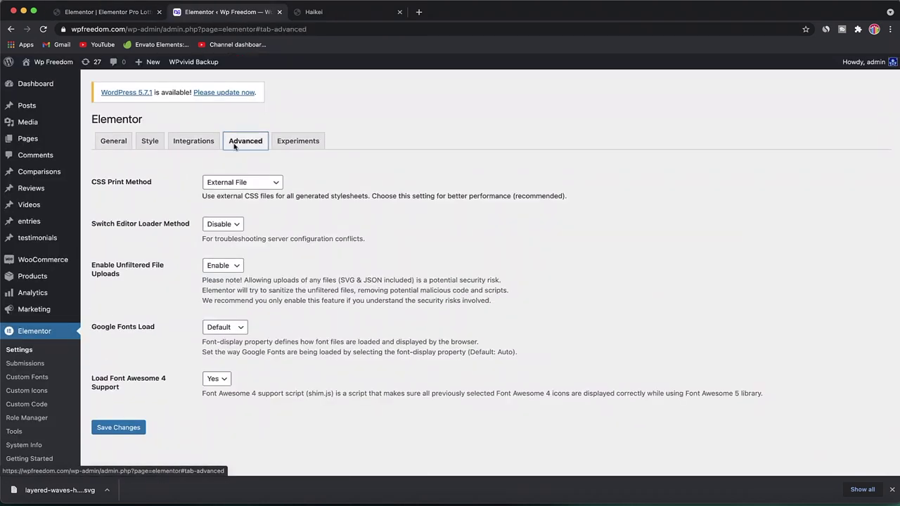
{"action": "scroll", "coordinate": [217, 178], "scroll_direction": "down", "scroll_amount": 2}
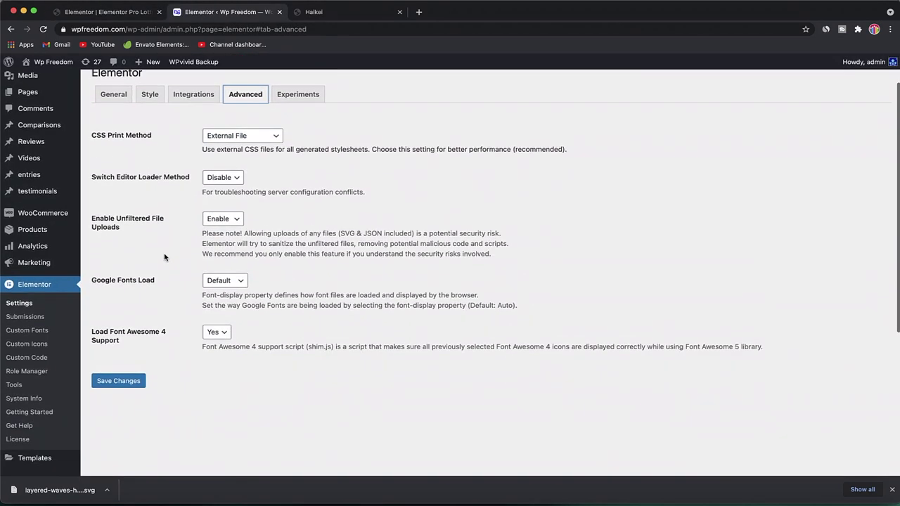
{"action": "left_click", "coordinate": [235, 221]}
{"action": "left_click", "coordinate": [234, 219]}
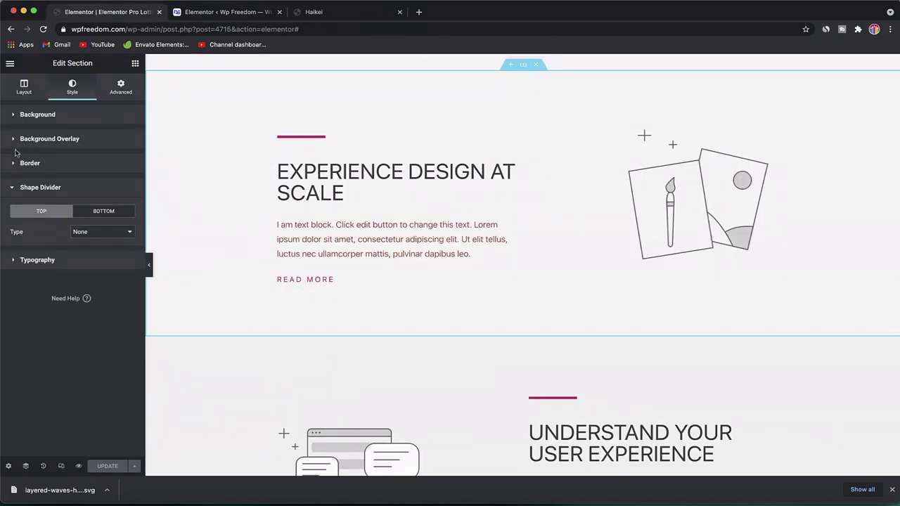
Upload layered-waves-haikei.svg from Downloads and insert it as the section background image.
{"action": "left_click", "coordinate": [46, 114]}
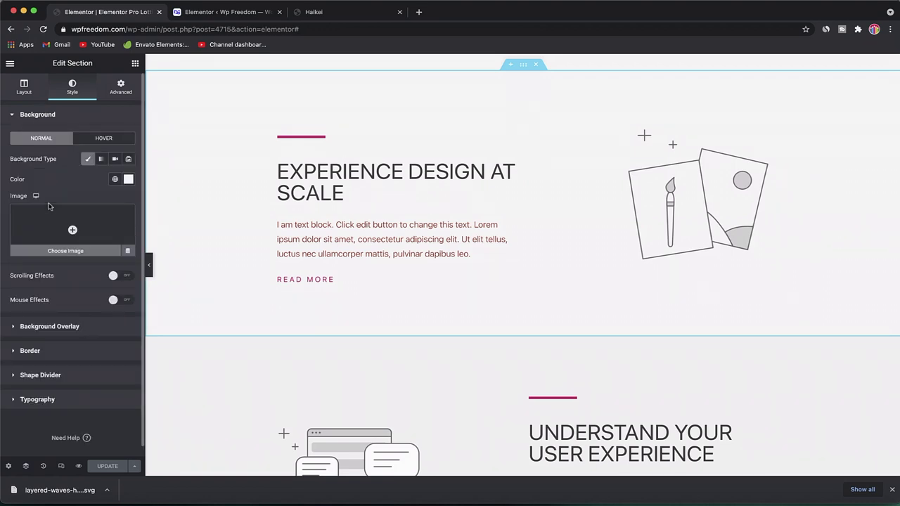
{"action": "left_click", "coordinate": [45, 250]}
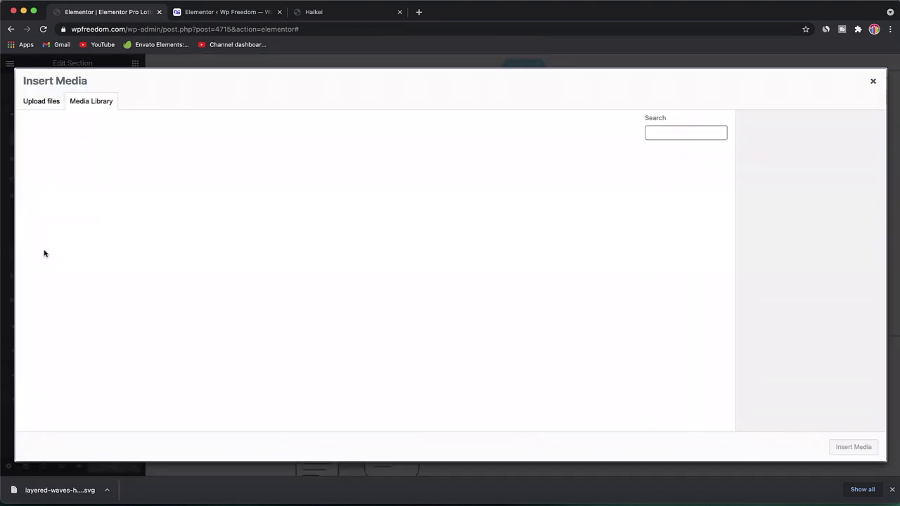
{"action": "left_click", "coordinate": [41, 103]}
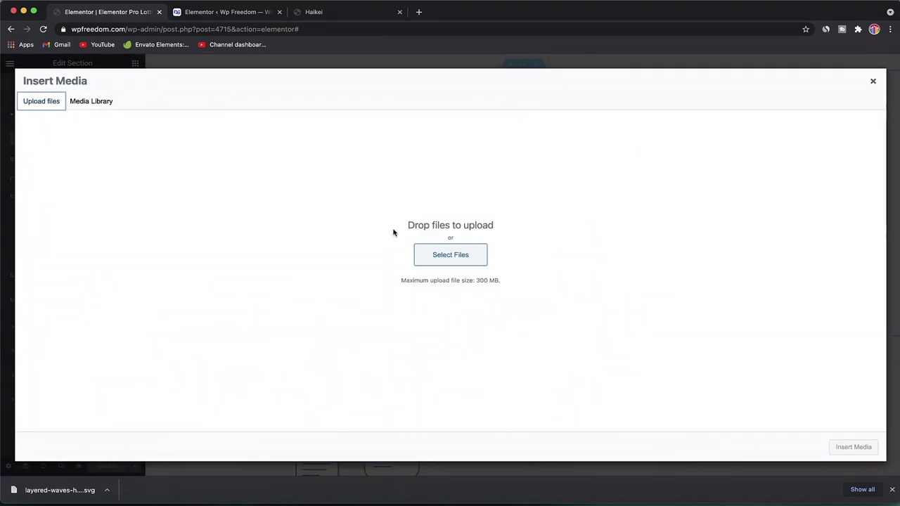
{"action": "left_click", "coordinate": [435, 256]}
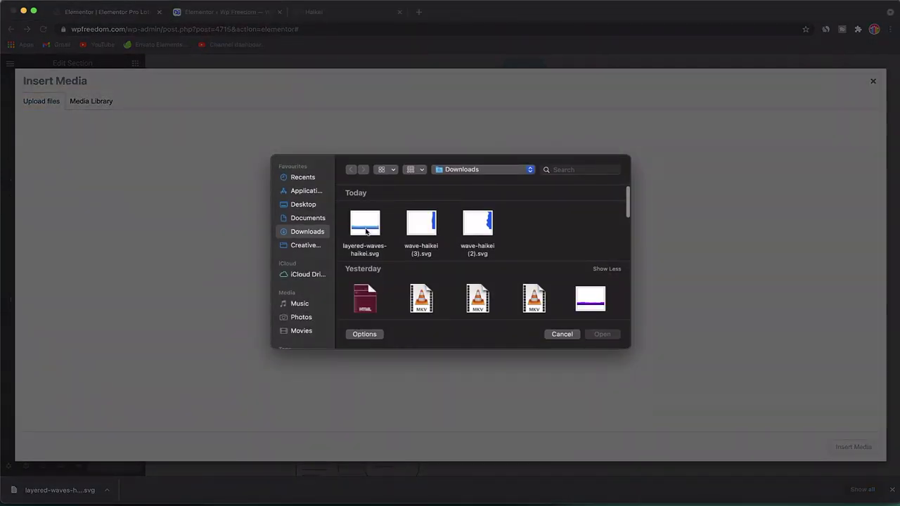
{"action": "left_click", "coordinate": [366, 228]}
{"action": "key", "text": "space"}
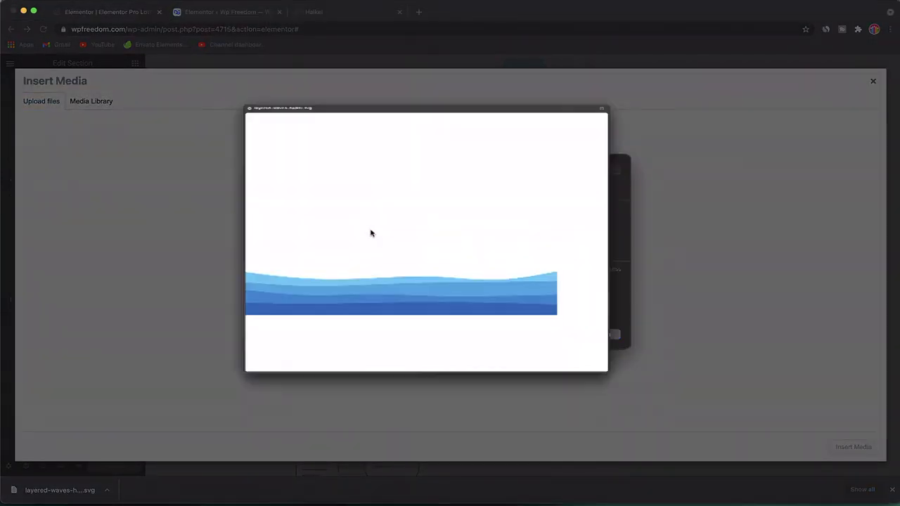
{"action": "key", "text": "space"}
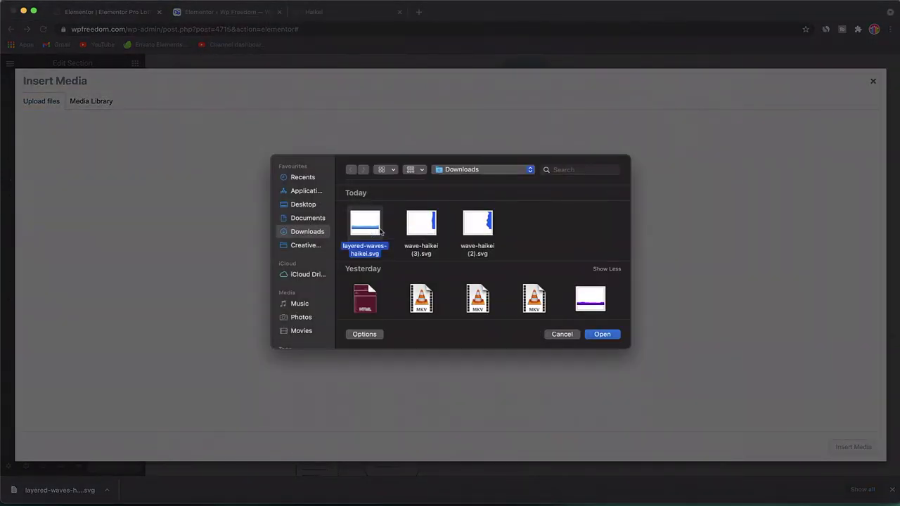
{"action": "left_click", "coordinate": [602, 334]}
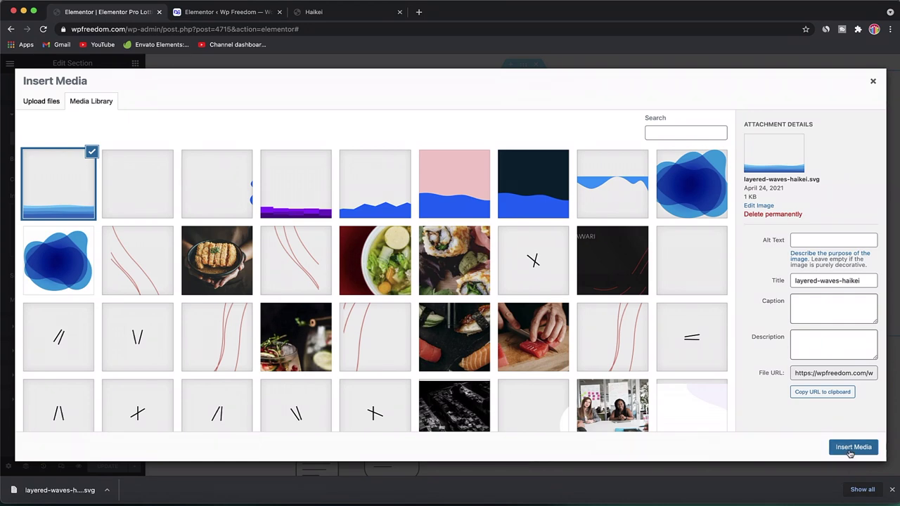
{"action": "left_click", "coordinate": [851, 450]}
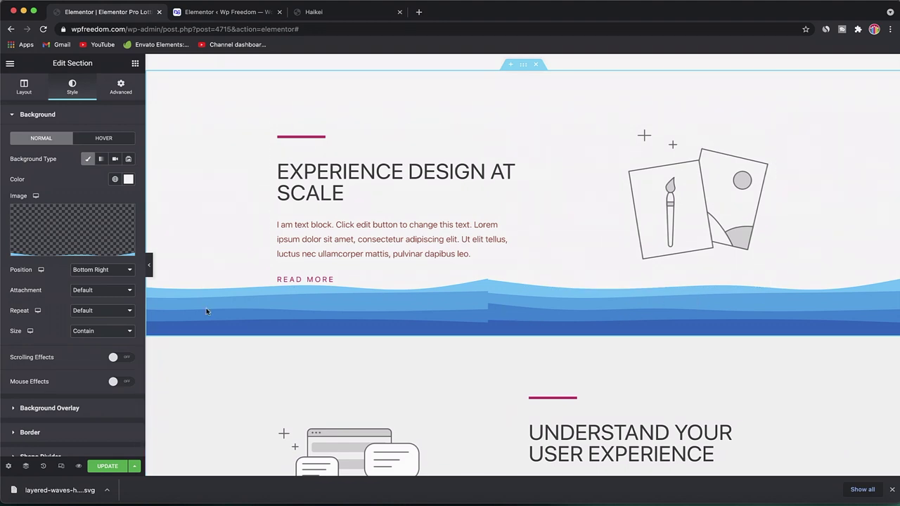
Set the background position to Bottom Center and repeat to No-repeat.
{"action": "left_click", "coordinate": [108, 272]}
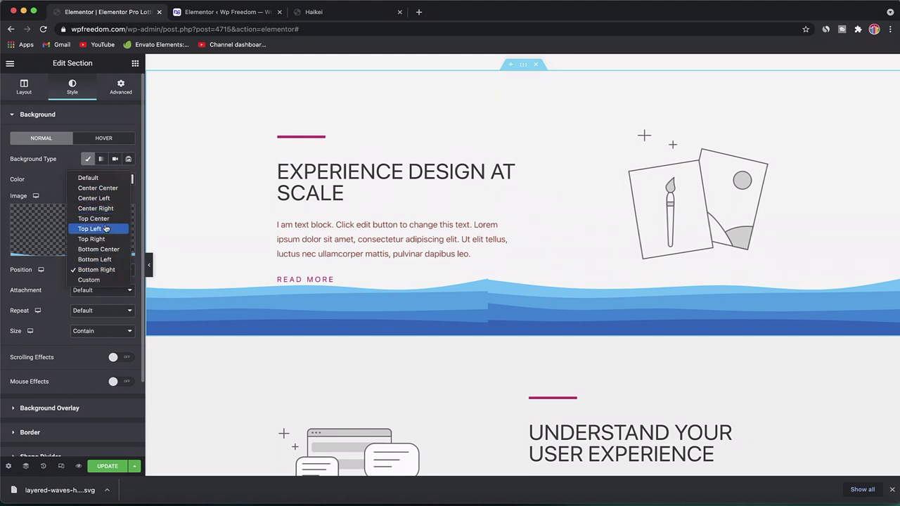
{"action": "left_click", "coordinate": [98, 249]}
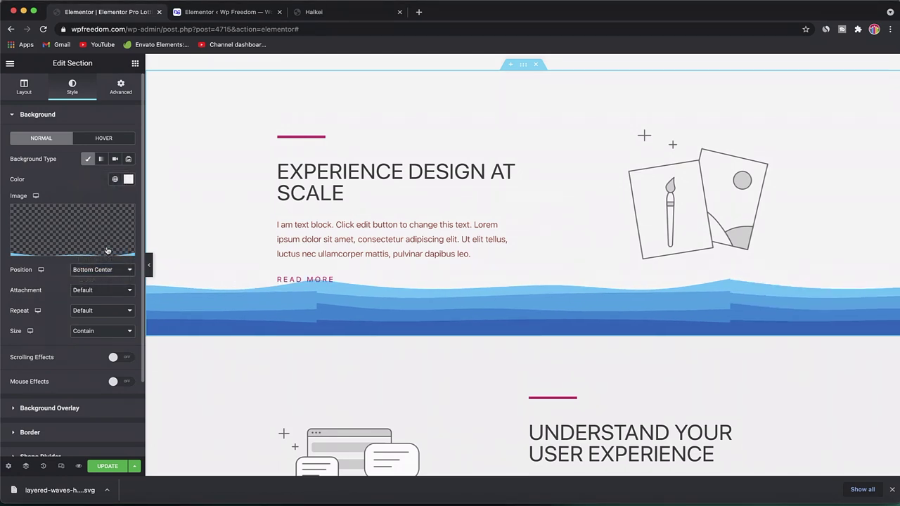
{"action": "left_click", "coordinate": [98, 293]}
{"action": "left_click", "coordinate": [98, 292]}
{"action": "left_click", "coordinate": [95, 312]}
{"action": "left_click", "coordinate": [95, 321]}
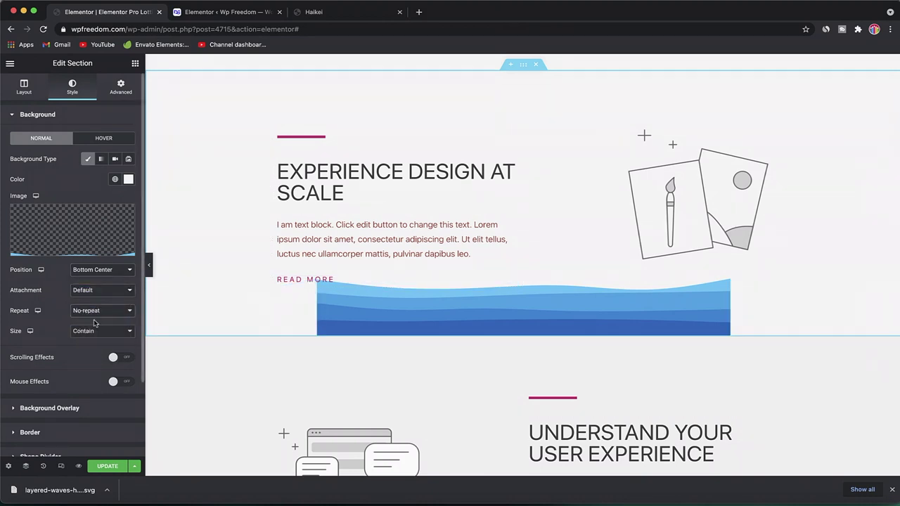
{"action": "left_click", "coordinate": [105, 312]}
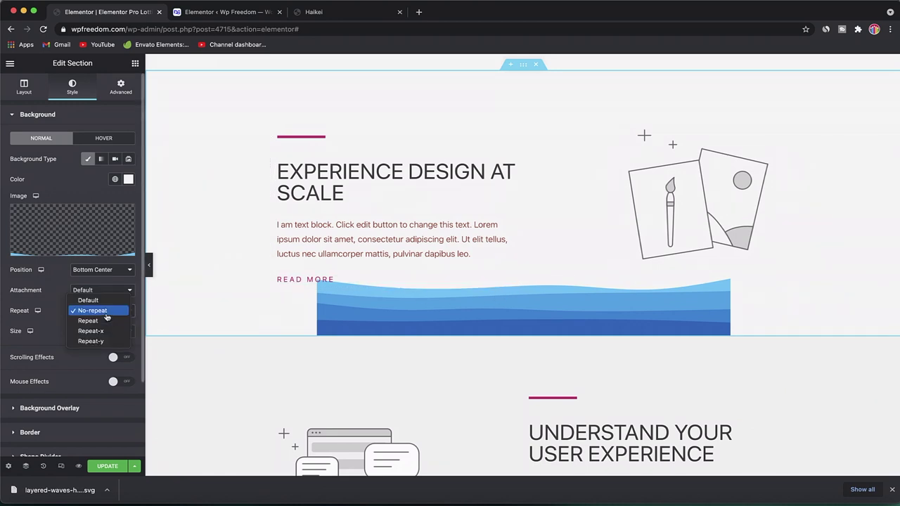
{"action": "left_click", "coordinate": [105, 314]}
Compare Cover, Contain and Auto background sizes, finishing on Cover.
{"action": "left_click", "coordinate": [103, 332]}
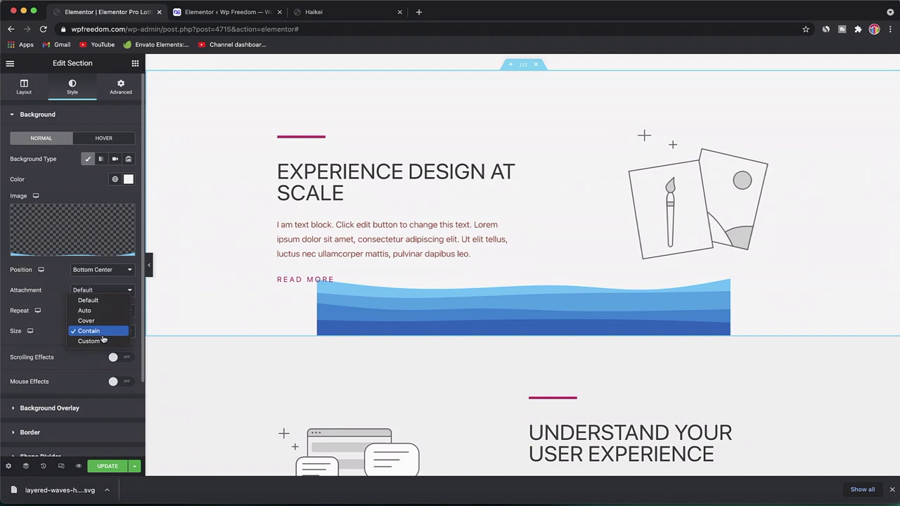
{"action": "left_click", "coordinate": [86, 320]}
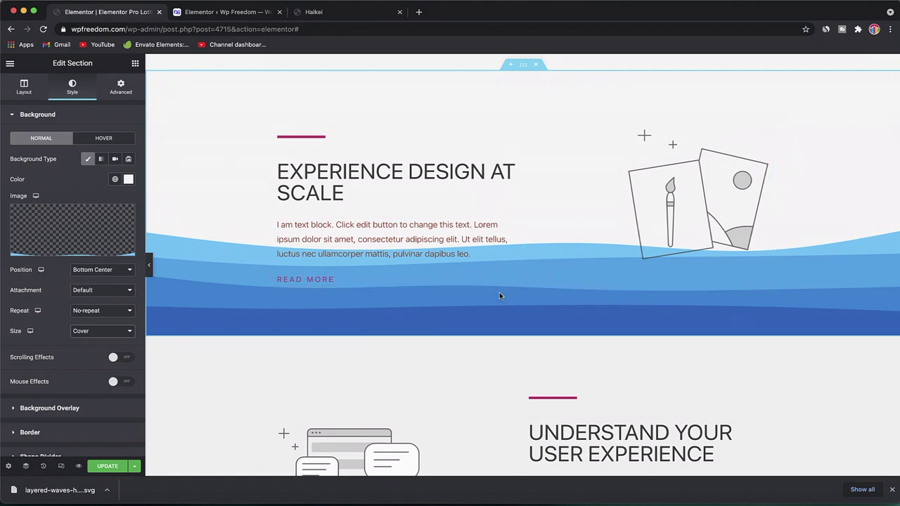
{"action": "left_click", "coordinate": [102, 332]}
{"action": "left_click", "coordinate": [98, 342]}
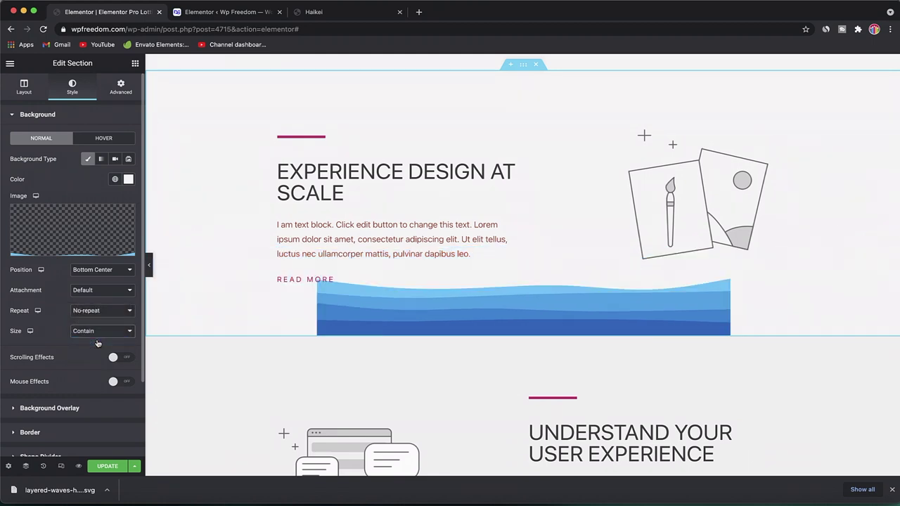
{"action": "left_click", "coordinate": [102, 332]}
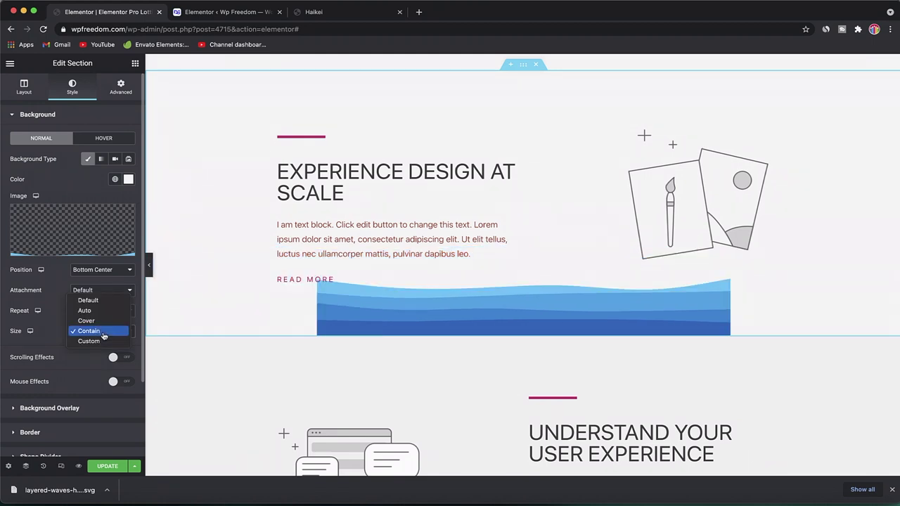
{"action": "left_click", "coordinate": [97, 312]}
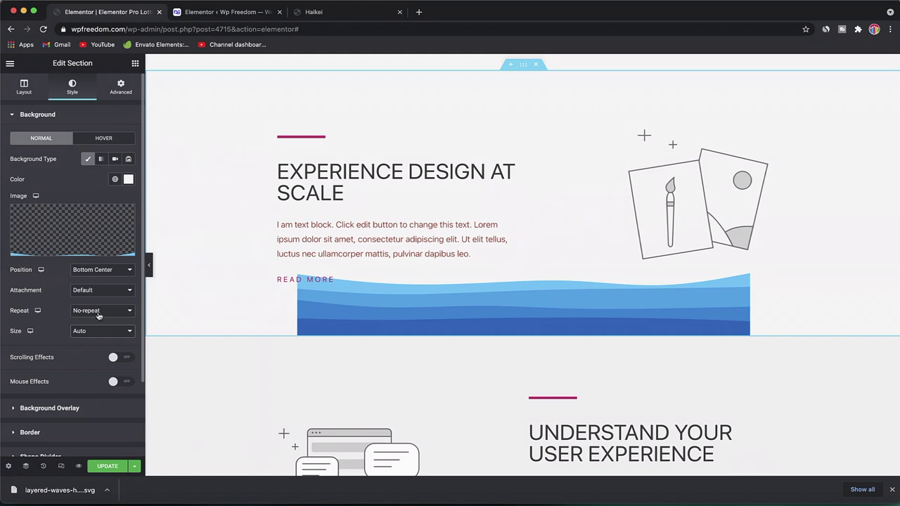
{"action": "left_click", "coordinate": [102, 333]}
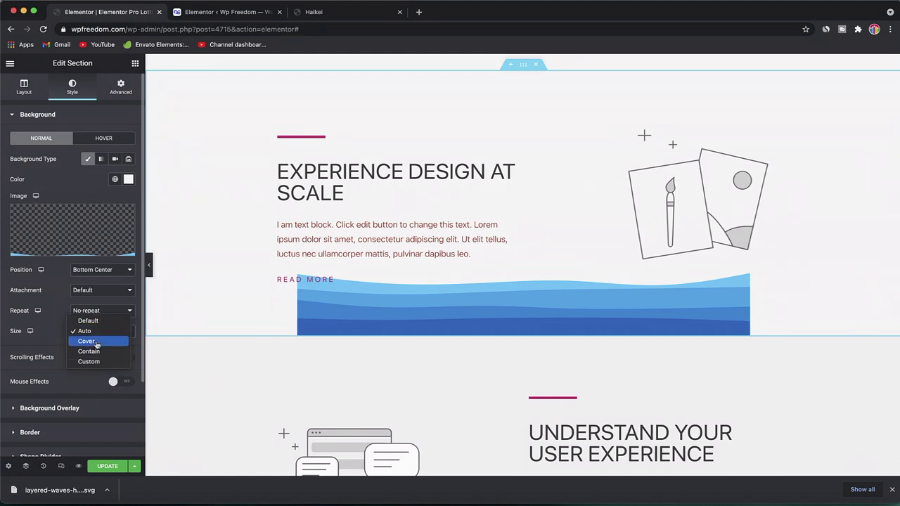
{"action": "key", "text": "Escape"}
{"action": "key", "text": "Down"}
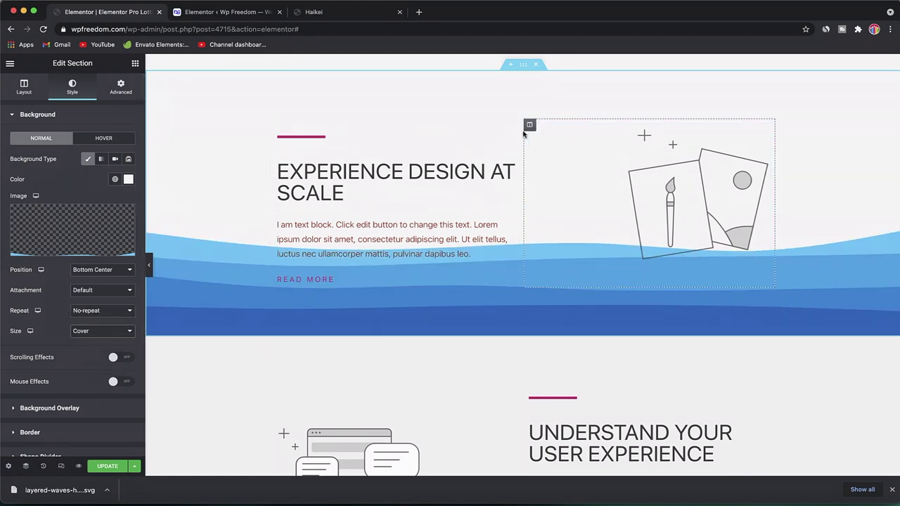
{"action": "scroll", "coordinate": [527, 277], "scroll_direction": "down", "scroll_amount": 2}
Switch the background repeat to Repeat, try Auto, return to Cover, and close the downloads bar.
{"action": "scroll", "coordinate": [526, 281], "scroll_direction": "up", "scroll_amount": 3}
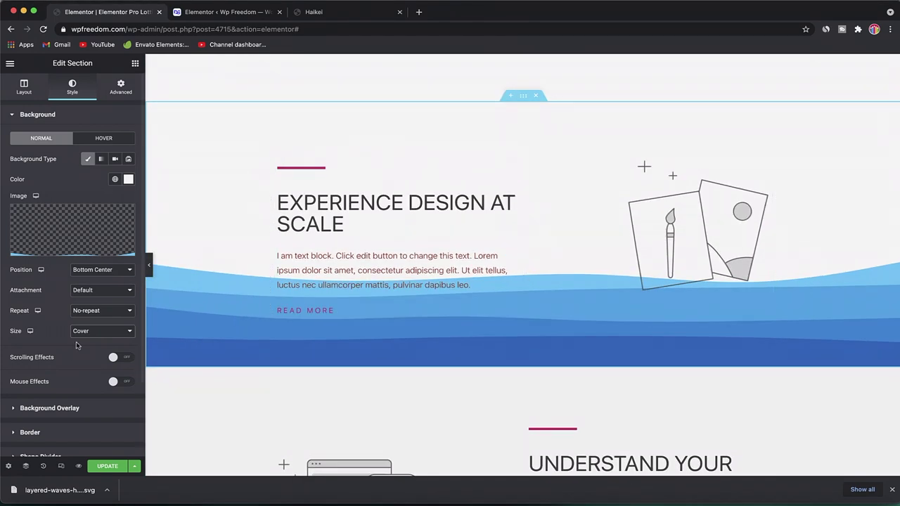
{"action": "left_click", "coordinate": [99, 311]}
{"action": "left_click", "coordinate": [96, 320]}
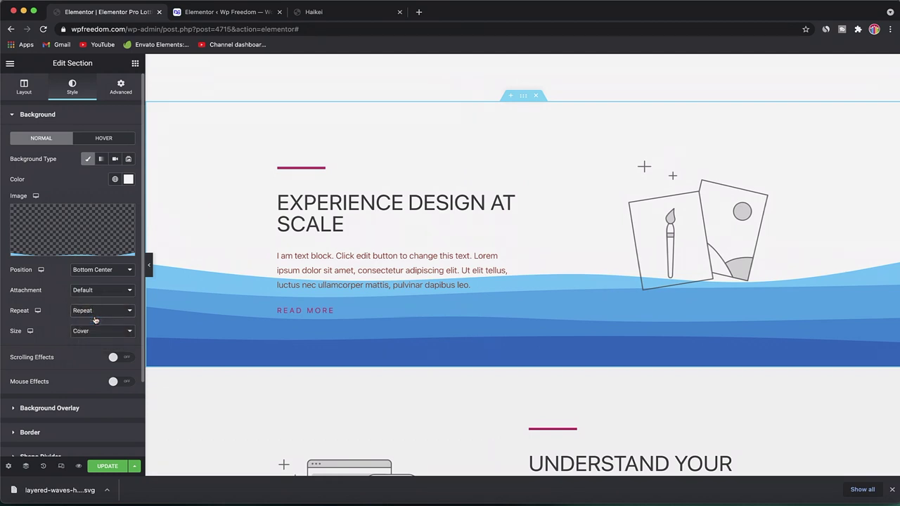
{"action": "left_click", "coordinate": [104, 335]}
{"action": "left_click", "coordinate": [100, 321]}
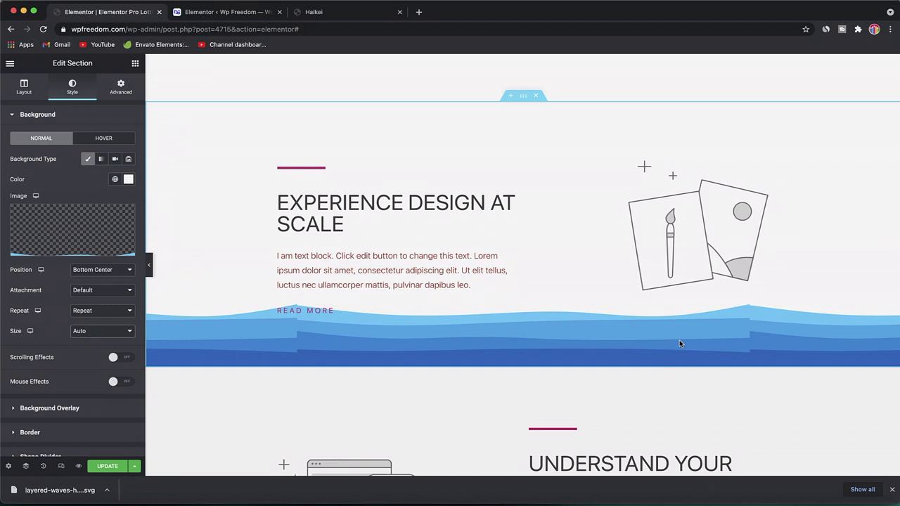
{"action": "left_click", "coordinate": [118, 335]}
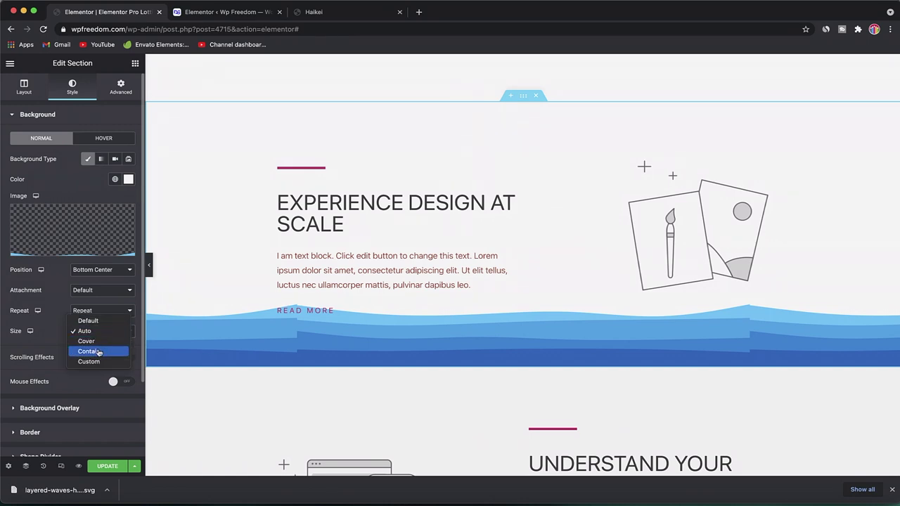
{"action": "left_click", "coordinate": [98, 341]}
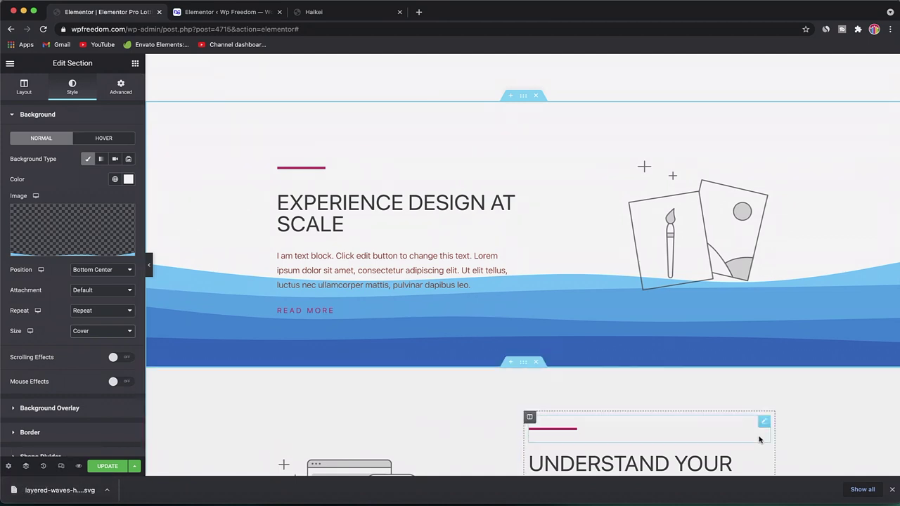
{"action": "left_click", "coordinate": [891, 489]}
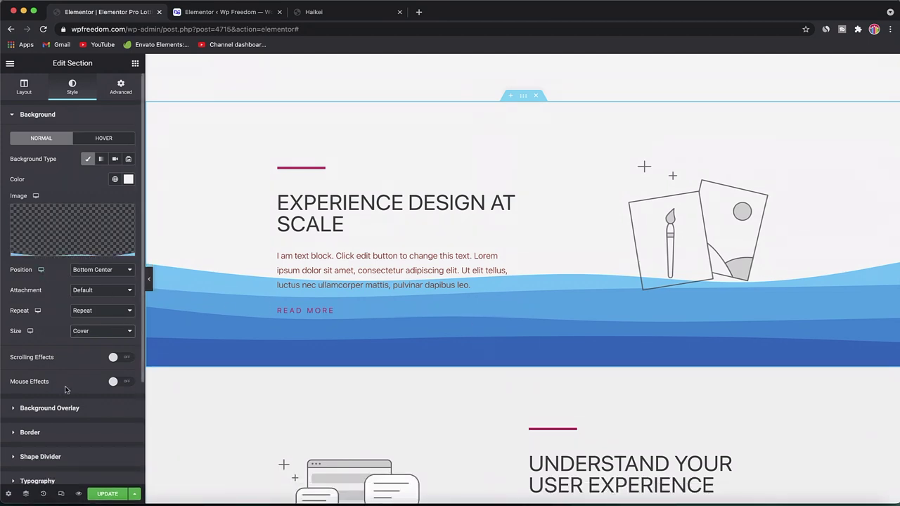
Preview the wave background at mobile and tablet widths, then go back to desktop.
{"action": "left_click", "coordinate": [61, 493]}
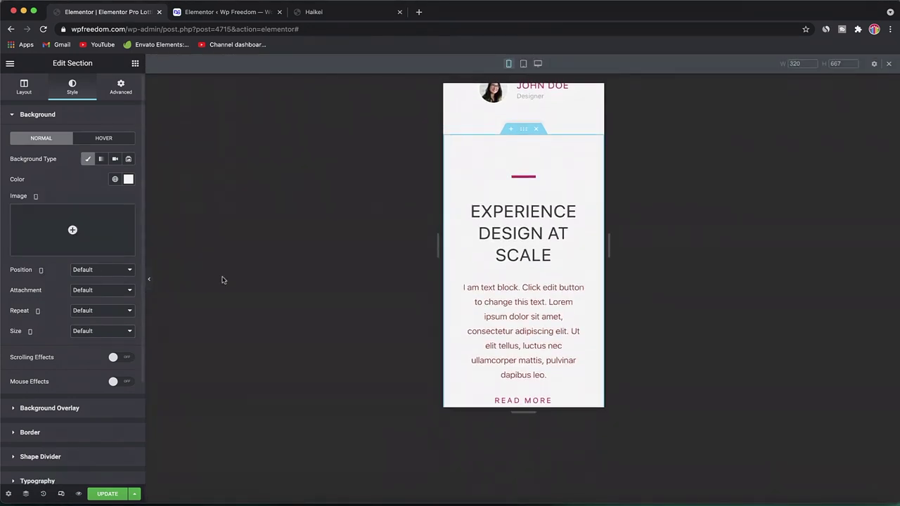
{"action": "scroll", "coordinate": [485, 179], "scroll_direction": "down", "scroll_amount": 5}
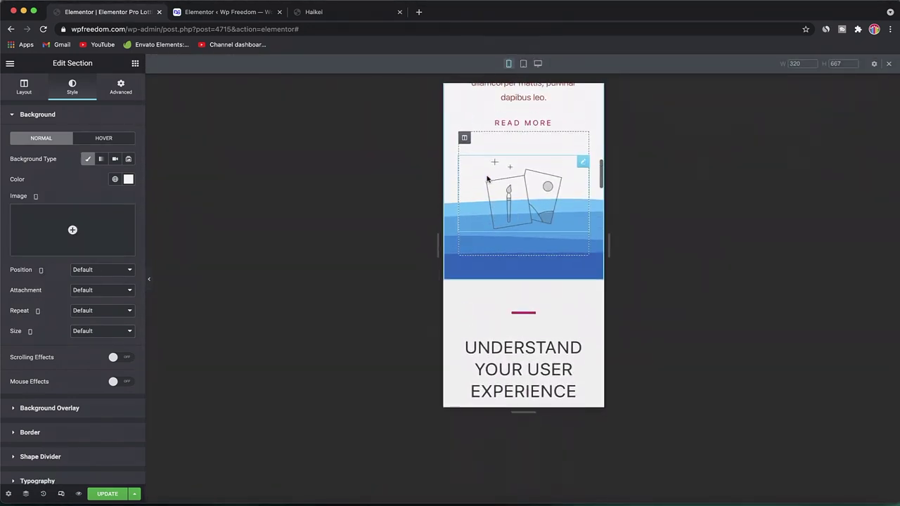
{"action": "scroll", "coordinate": [492, 154], "scroll_direction": "up", "scroll_amount": 5}
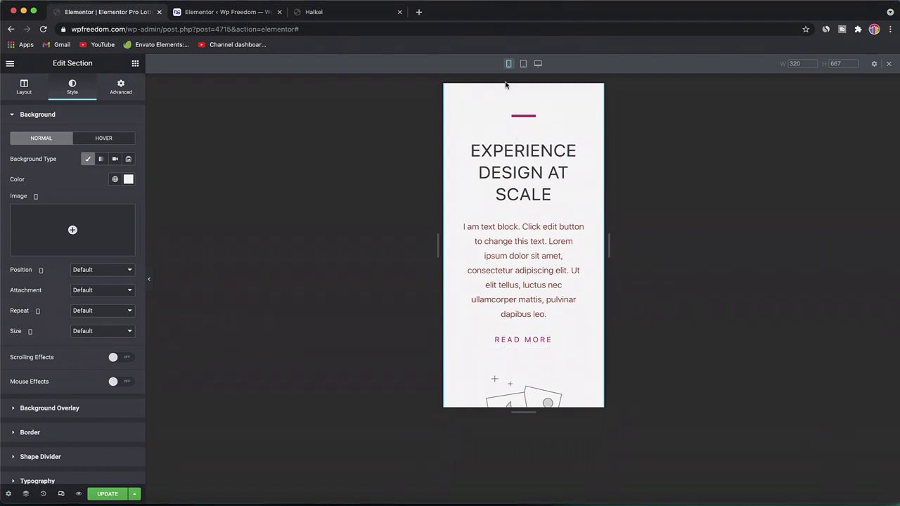
{"action": "left_click", "coordinate": [522, 63]}
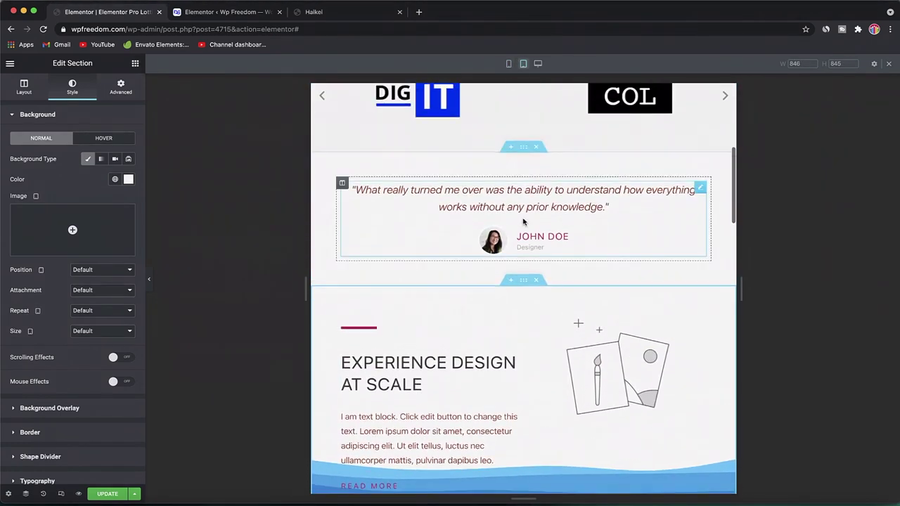
{"action": "scroll", "coordinate": [523, 222], "scroll_direction": "down", "scroll_amount": 3}
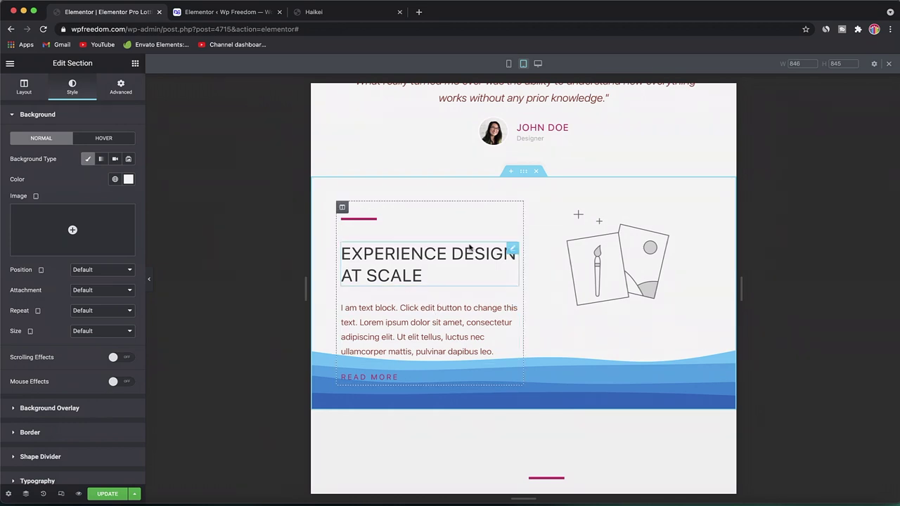
{"action": "left_click", "coordinate": [537, 64]}
{"action": "scroll", "coordinate": [559, 226], "scroll_direction": "down", "scroll_amount": 3}
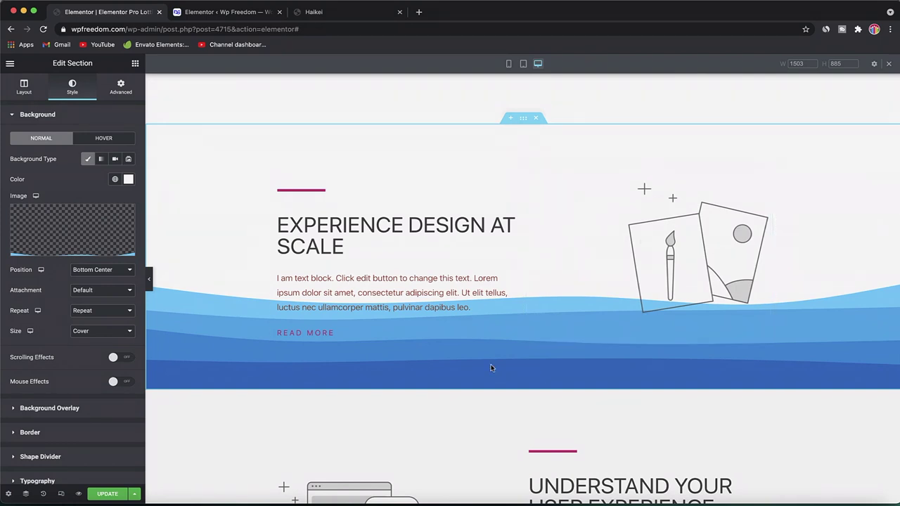
Give the wave background a custom width, trying 50 and 100 before reverting to 49.
{"action": "left_click", "coordinate": [98, 331]}
{"action": "left_click", "coordinate": [88, 351]}
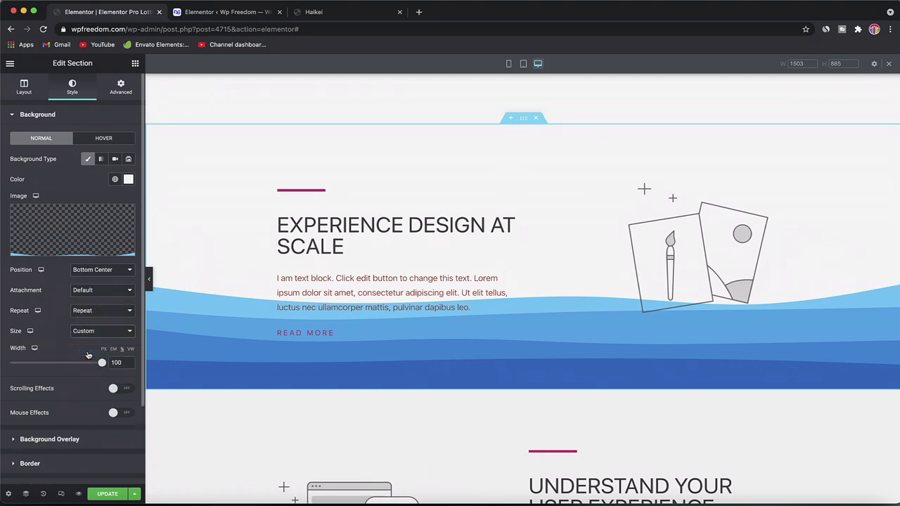
{"action": "left_click_drag", "start_coordinate": [102, 363], "coordinate": [56, 361]}
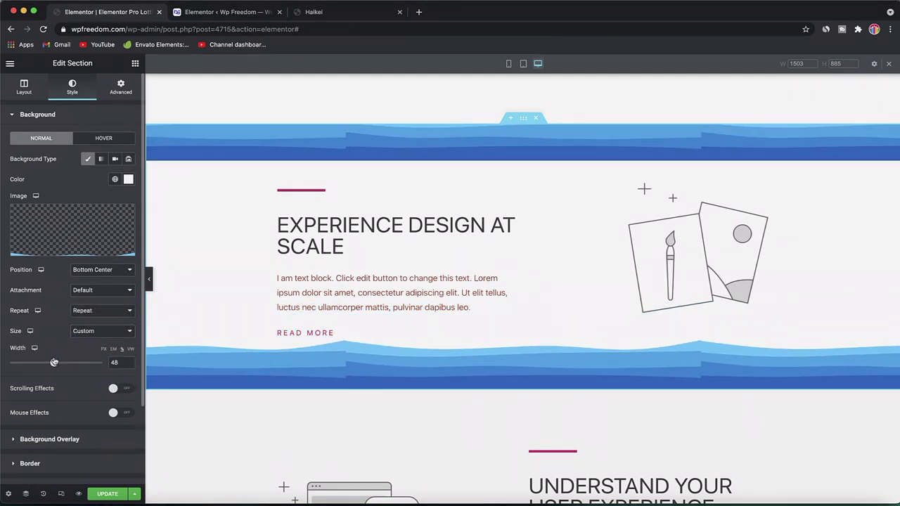
{"action": "left_click", "coordinate": [91, 312]}
{"action": "left_click", "coordinate": [90, 300]}
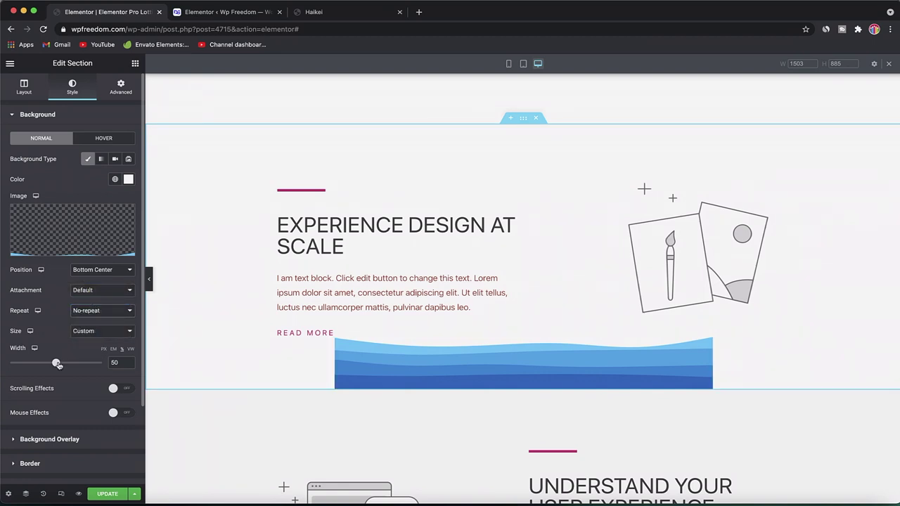
{"action": "left_click_drag", "start_coordinate": [56, 363], "coordinate": [116, 359]}
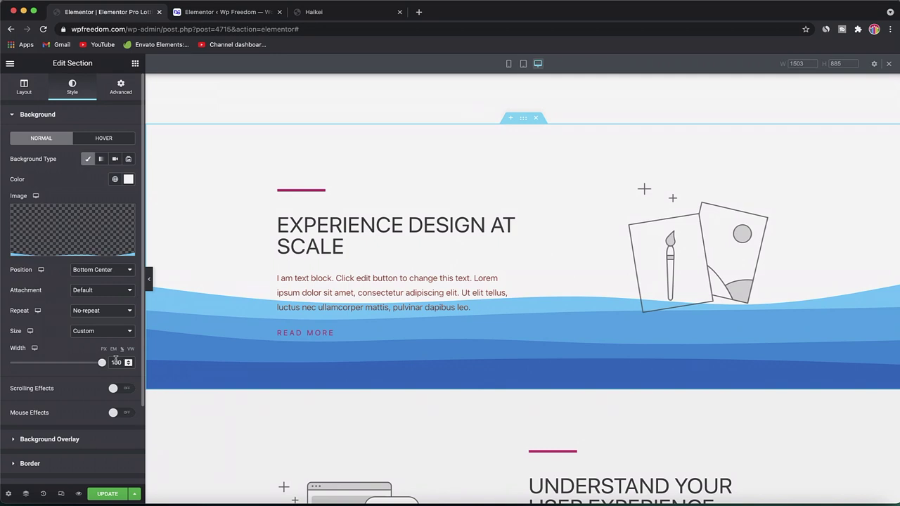
{"action": "key", "text": "super+z"}
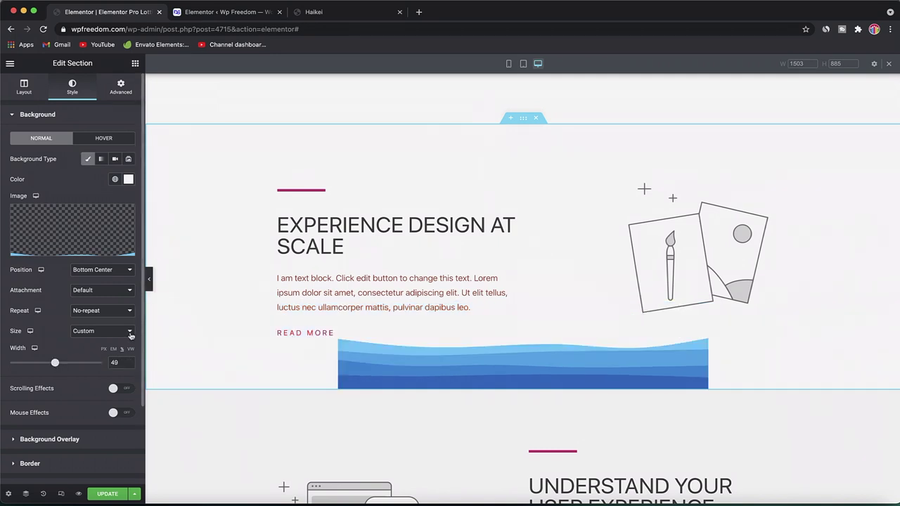
Set the wave background to Repeat-x and shrink its width to 23.
{"action": "left_click", "coordinate": [91, 313]}
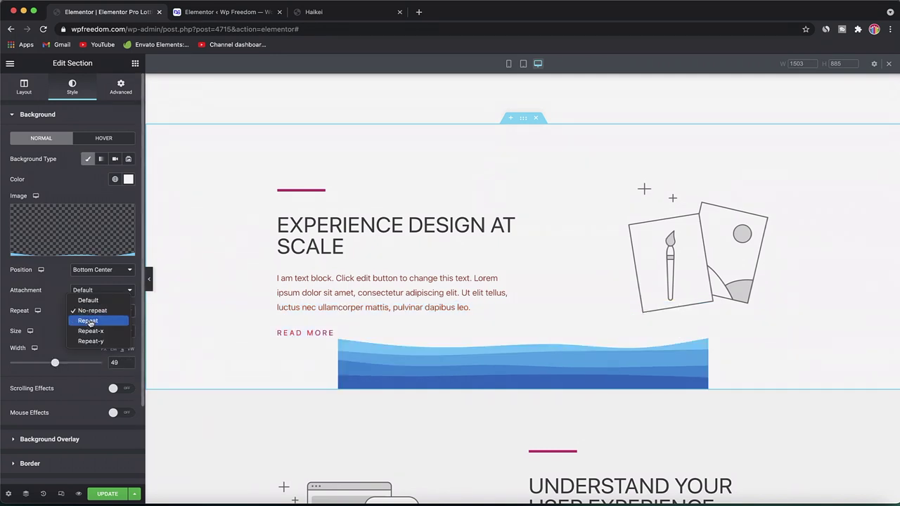
{"action": "left_click", "coordinate": [89, 322]}
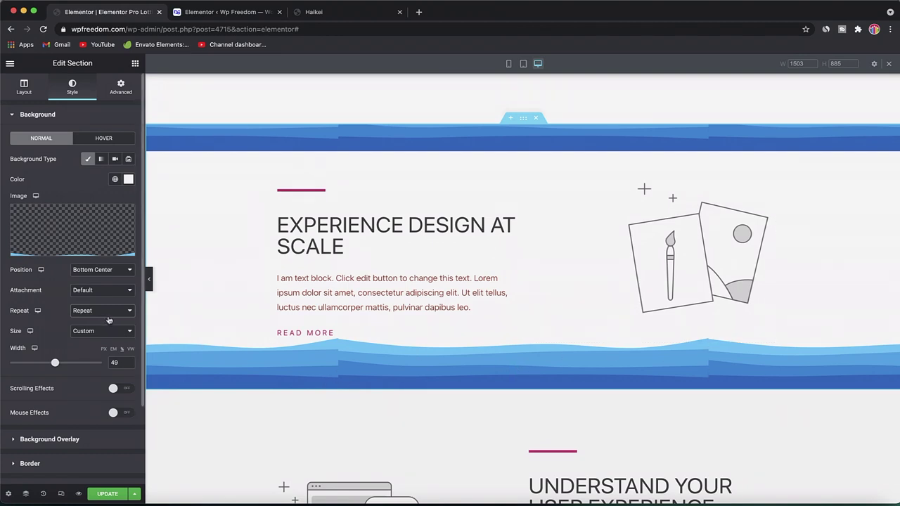
{"action": "left_click", "coordinate": [102, 315]}
{"action": "left_click", "coordinate": [99, 321]}
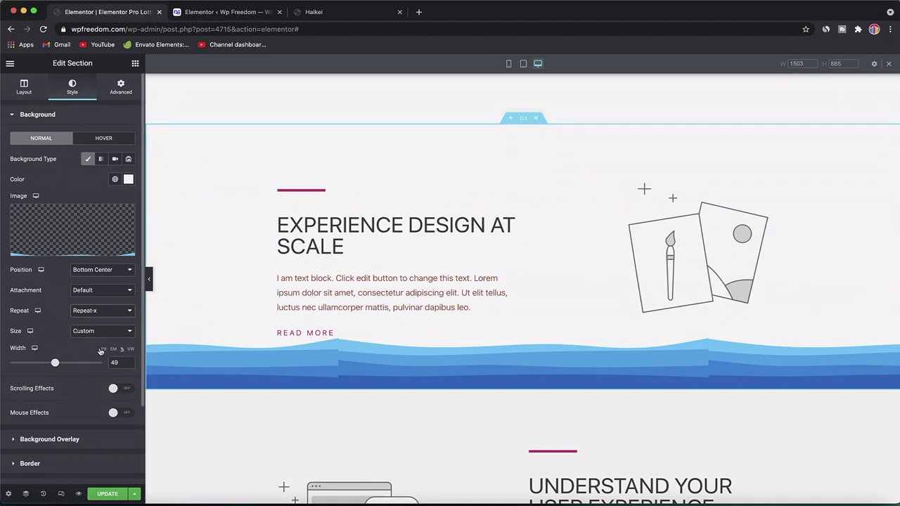
{"action": "left_click_drag", "start_coordinate": [56, 364], "coordinate": [34, 369]}
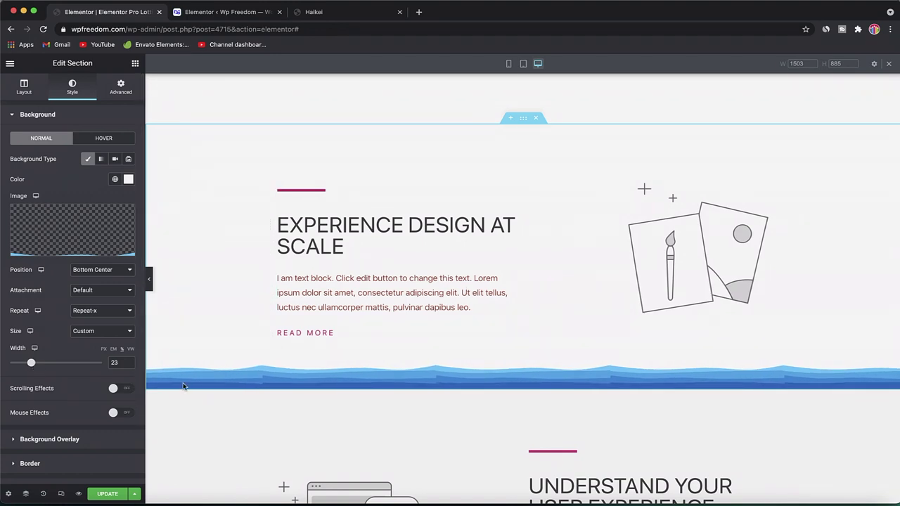
Start a Layered Steps design in Haikei.
{"action": "left_click", "coordinate": [341, 14]}
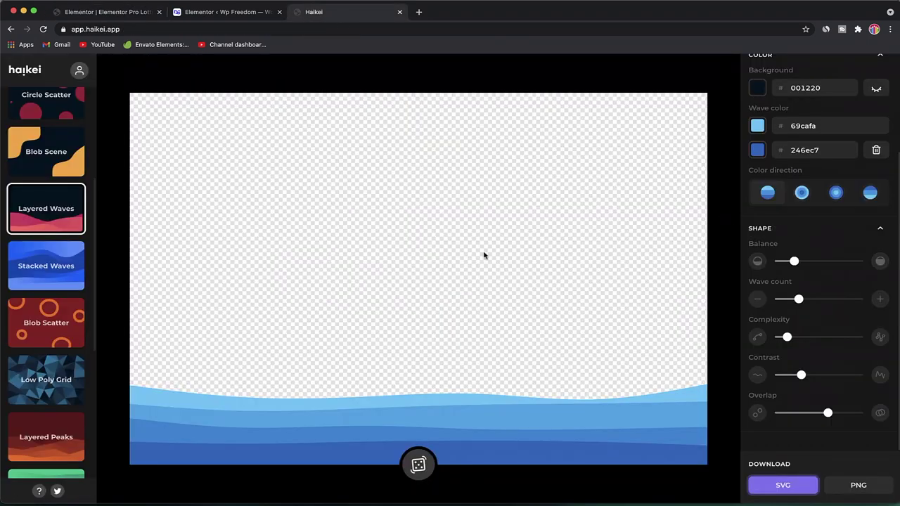
{"action": "scroll", "coordinate": [43, 324], "scroll_direction": "down", "scroll_amount": 5}
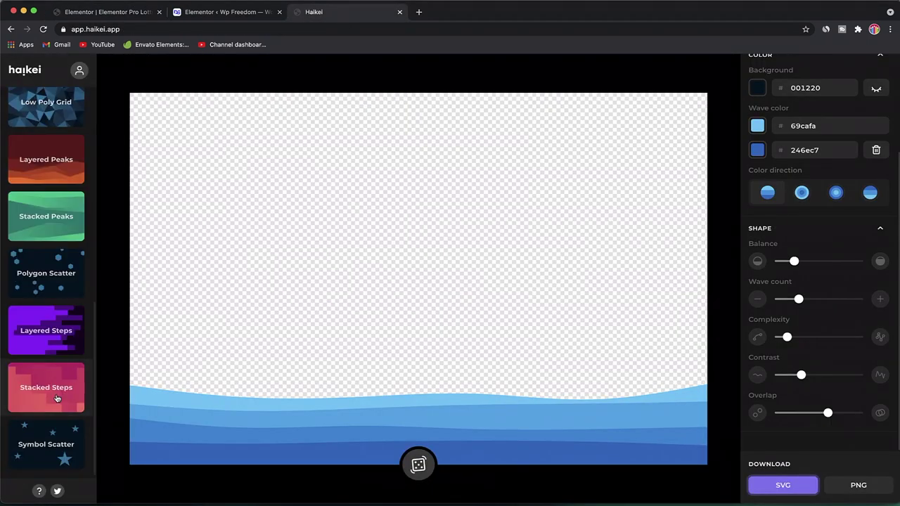
{"action": "left_click", "coordinate": [43, 324]}
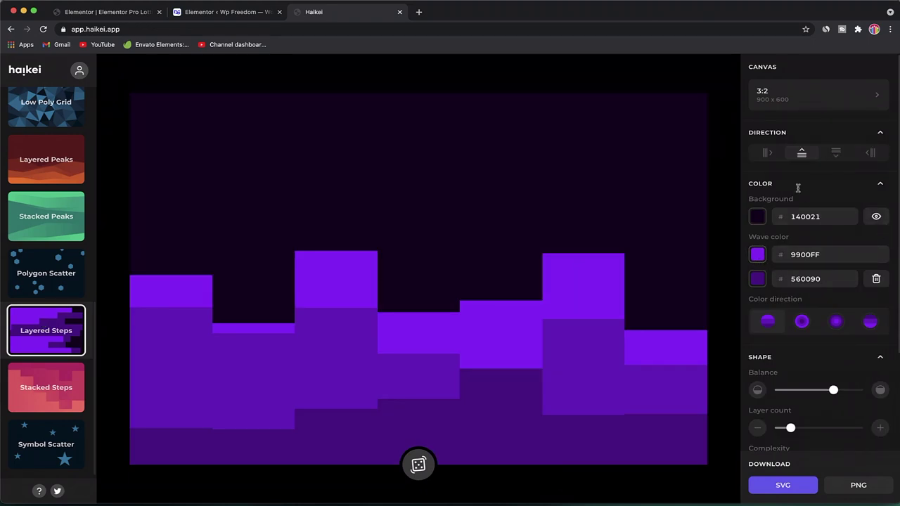
Recolour the two step layers to blue 004dff and dark blue 00118f.
{"action": "left_click", "coordinate": [756, 254]}
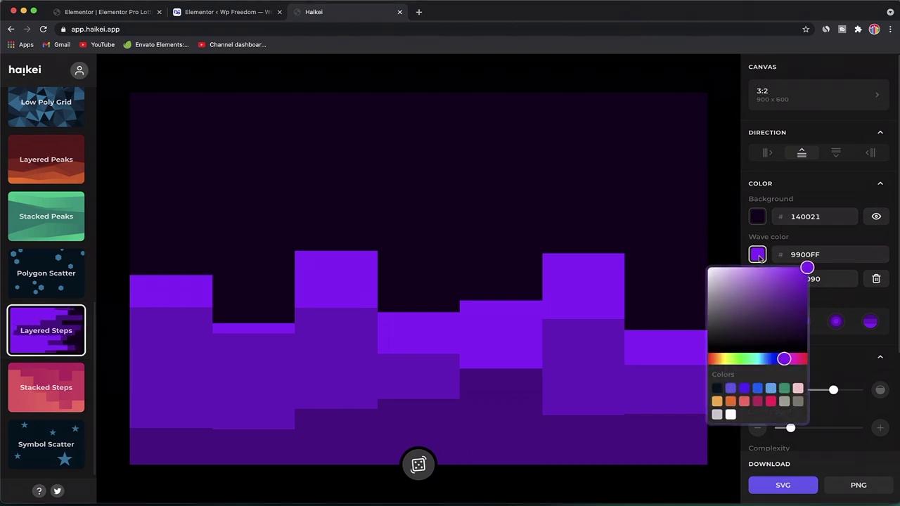
{"action": "left_click", "coordinate": [769, 359]}
{"action": "left_click", "coordinate": [892, 239]}
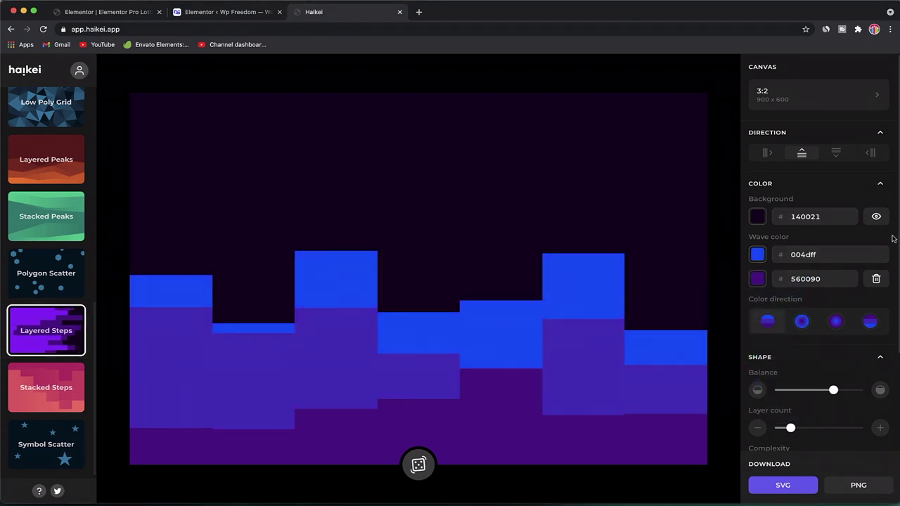
{"action": "left_click", "coordinate": [757, 279]}
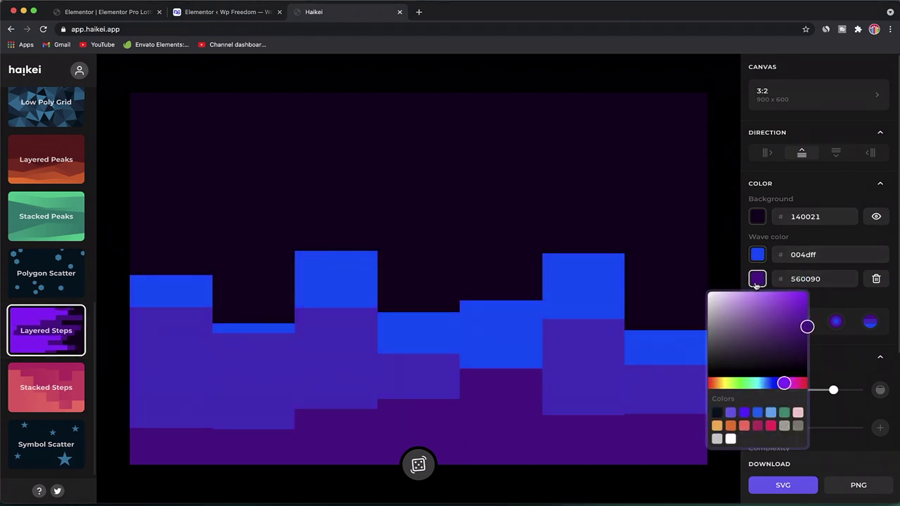
{"action": "left_click", "coordinate": [772, 383]}
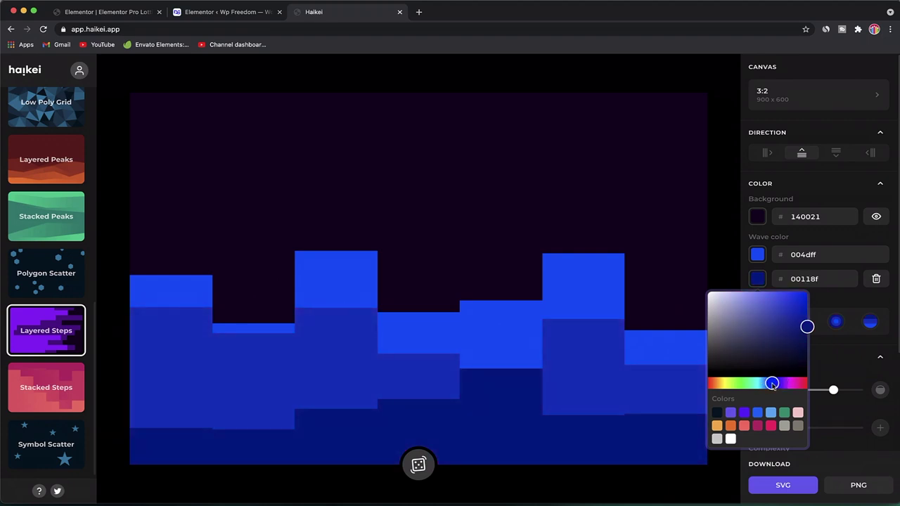
{"action": "left_click", "coordinate": [878, 297]}
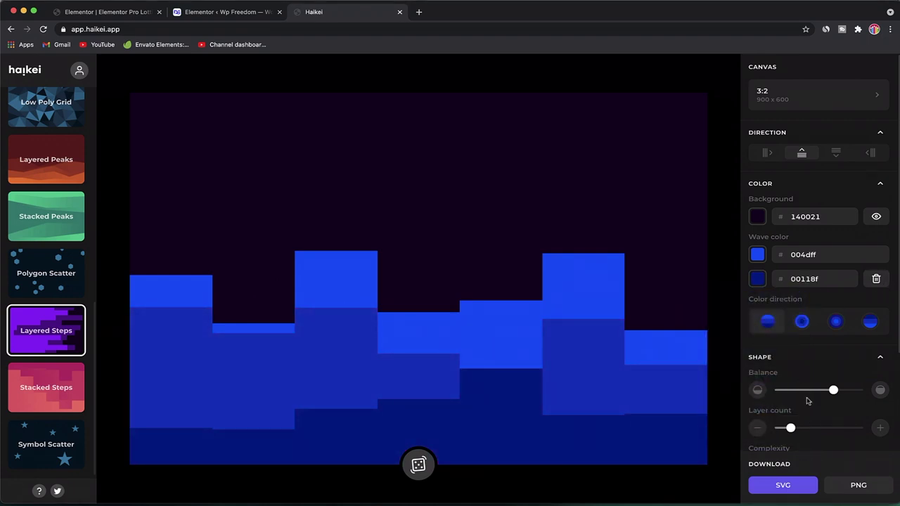
Lower the Balance so the steps sit near the bottom, and fine-tune Contrast.
{"action": "left_click", "coordinate": [788, 391]}
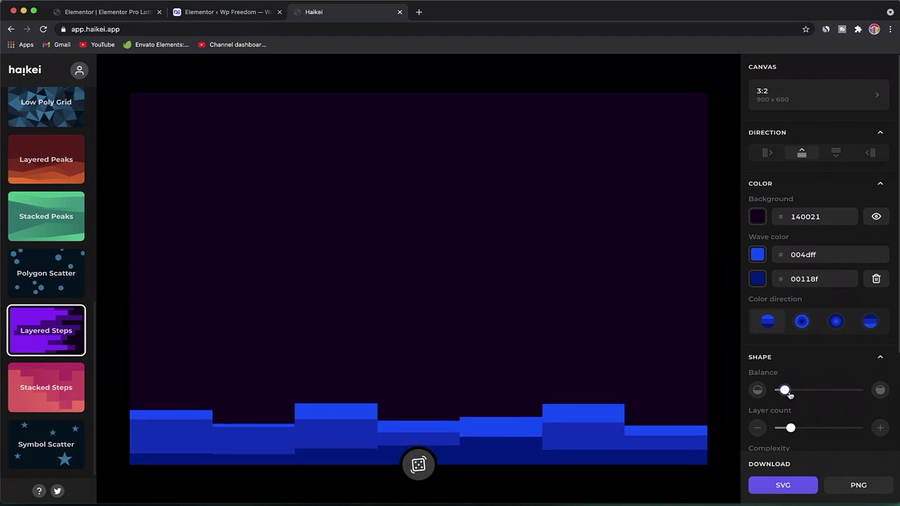
{"action": "scroll", "coordinate": [793, 427], "scroll_direction": "down", "scroll_amount": 2}
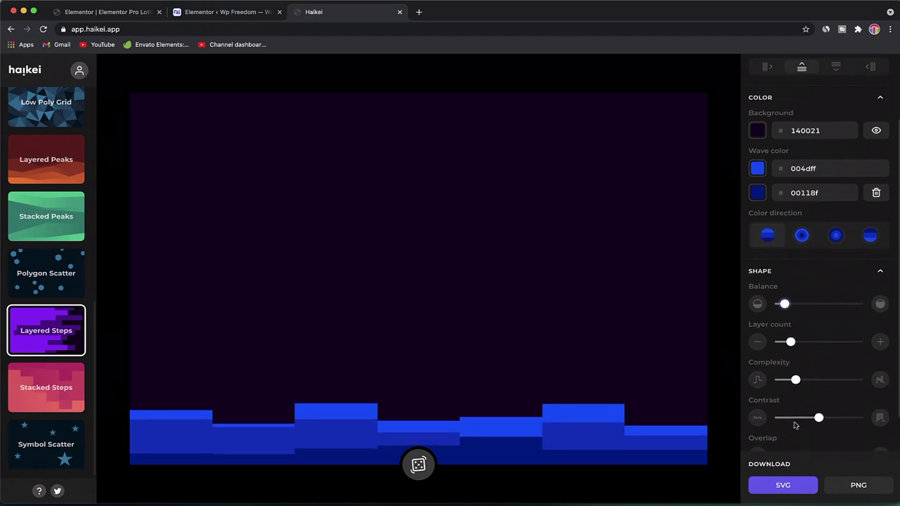
{"action": "left_click", "coordinate": [801, 419]}
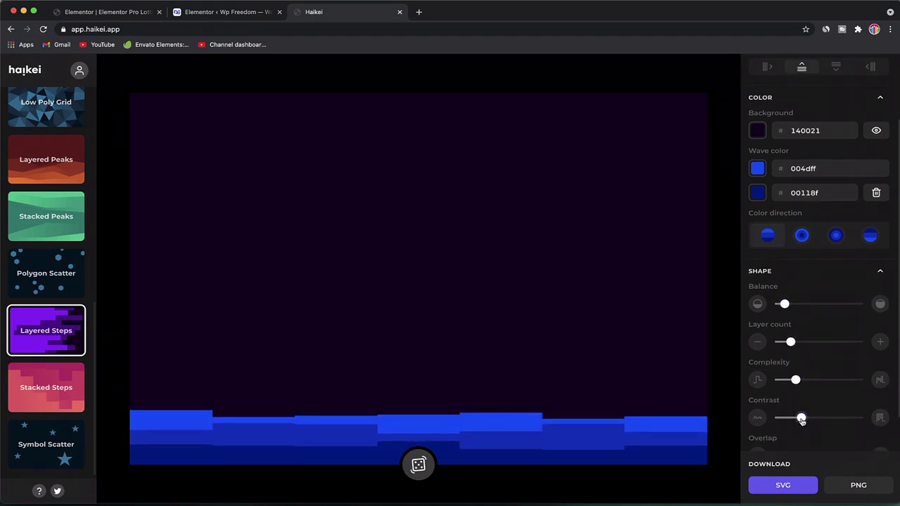
{"action": "left_click_drag", "start_coordinate": [801, 419], "coordinate": [809, 418]}
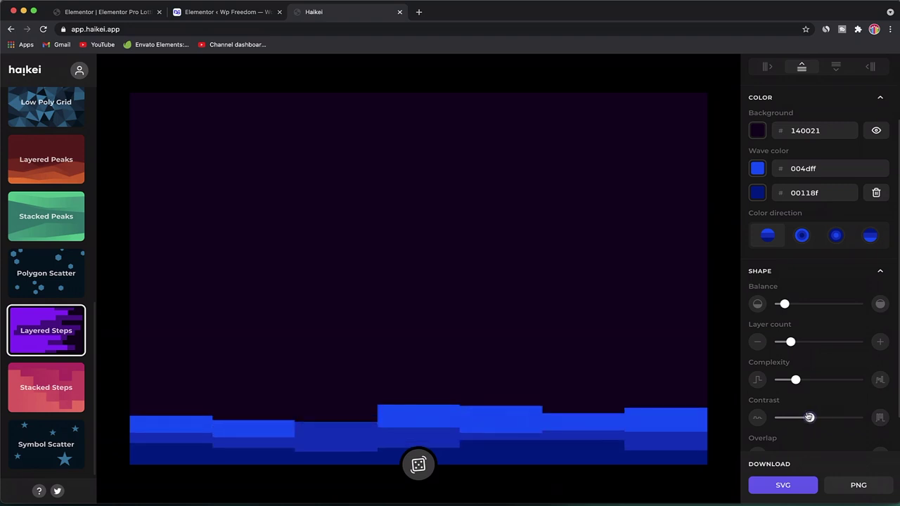
Download the Layered Steps as SVG, then again with the background hidden for transparency.
{"action": "left_click", "coordinate": [788, 484]}
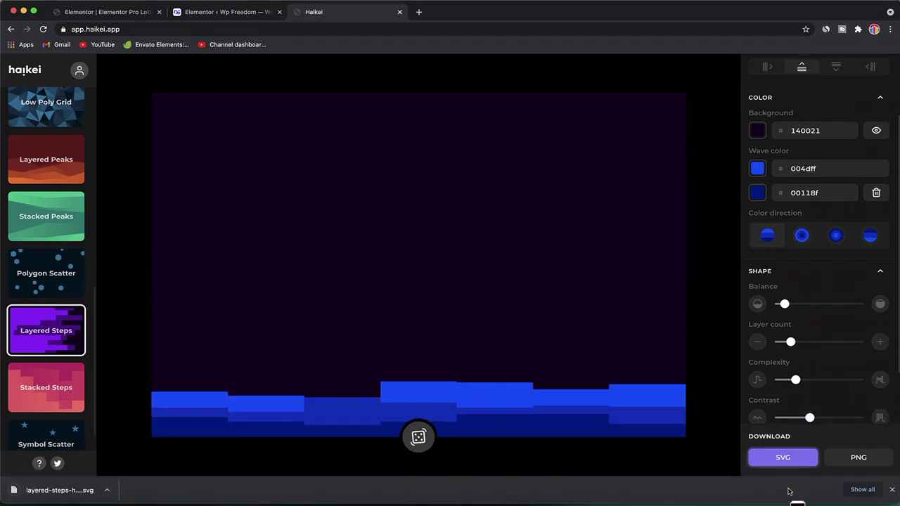
{"action": "left_click", "coordinate": [875, 132]}
{"action": "left_click", "coordinate": [794, 457]}
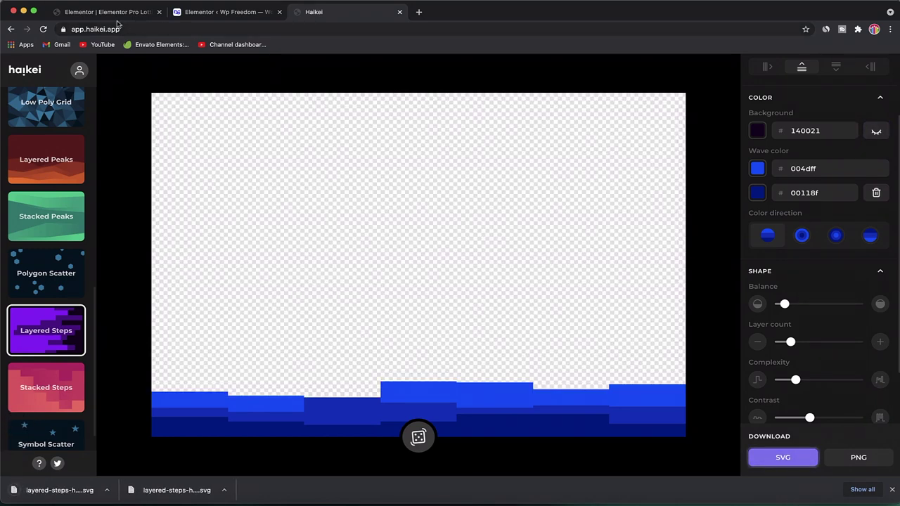
{"action": "left_click", "coordinate": [215, 12]}
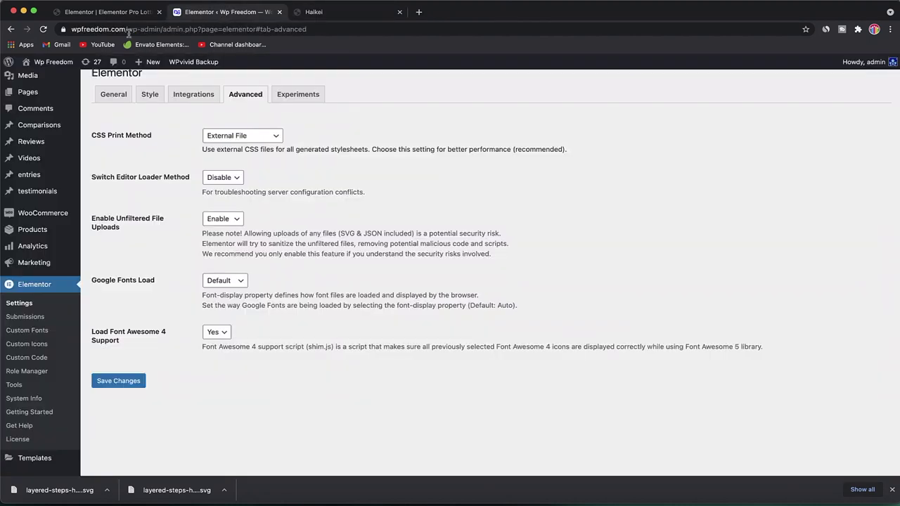
Upload layered-steps-haikei (3).svg and make it the Remain Responsive section's background image.
{"action": "left_click", "coordinate": [116, 12]}
{"action": "scroll", "coordinate": [322, 251], "scroll_direction": "down", "scroll_amount": 10}
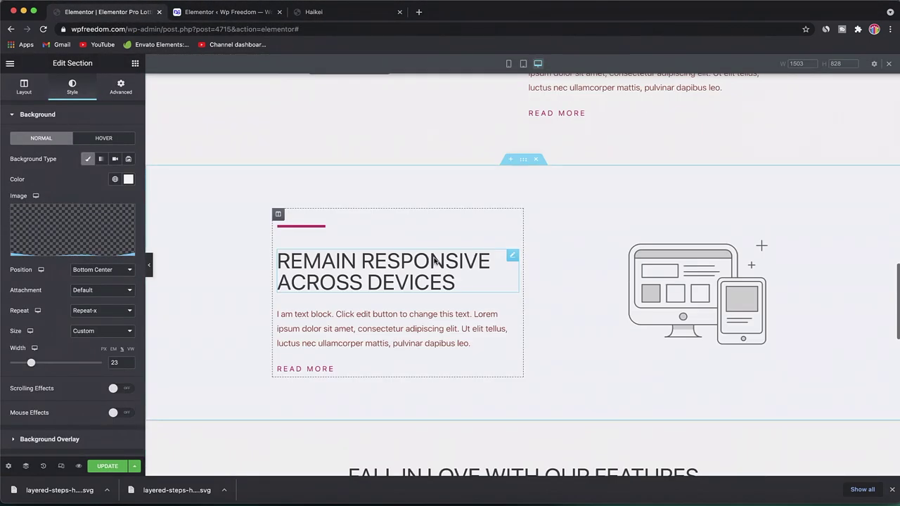
{"action": "left_click", "coordinate": [522, 160]}
{"action": "left_click", "coordinate": [72, 86]}
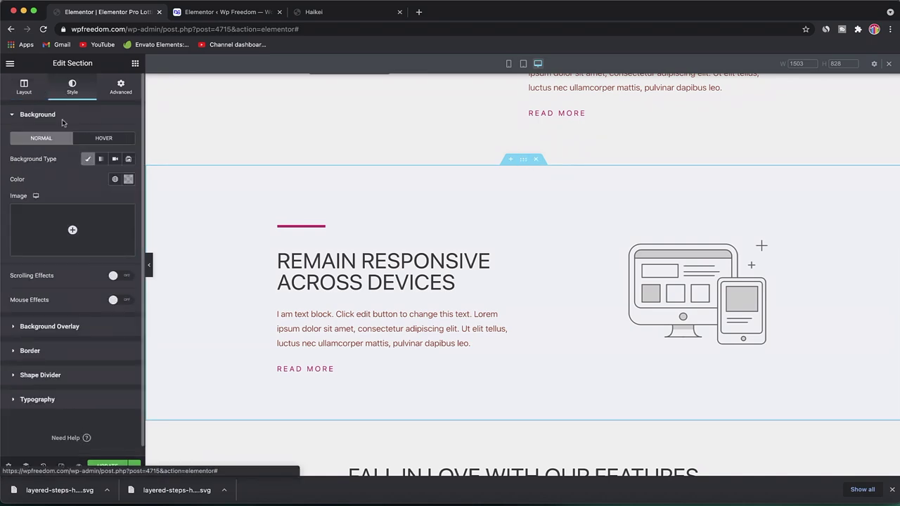
{"action": "left_click", "coordinate": [69, 232]}
{"action": "left_click", "coordinate": [42, 104]}
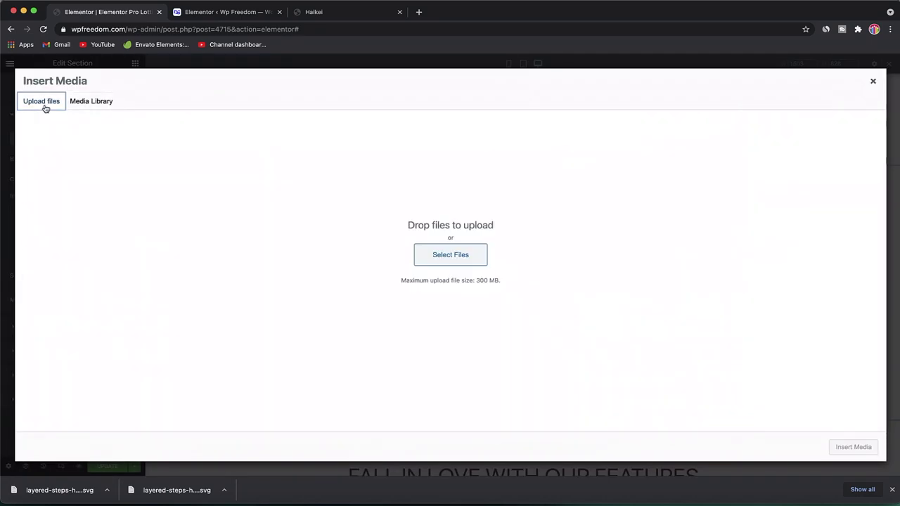
{"action": "left_click", "coordinate": [450, 256]}
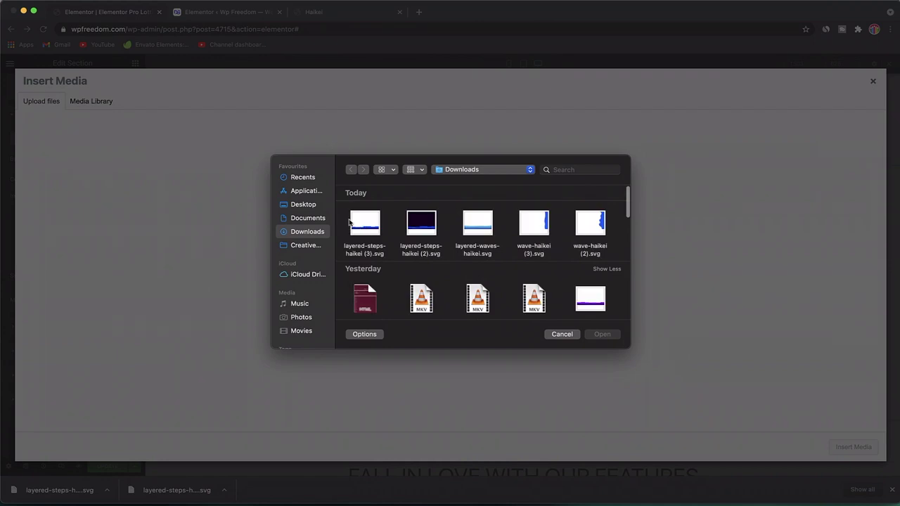
{"action": "left_click", "coordinate": [354, 229]}
{"action": "key", "text": "space"}
{"action": "key", "text": "space"}
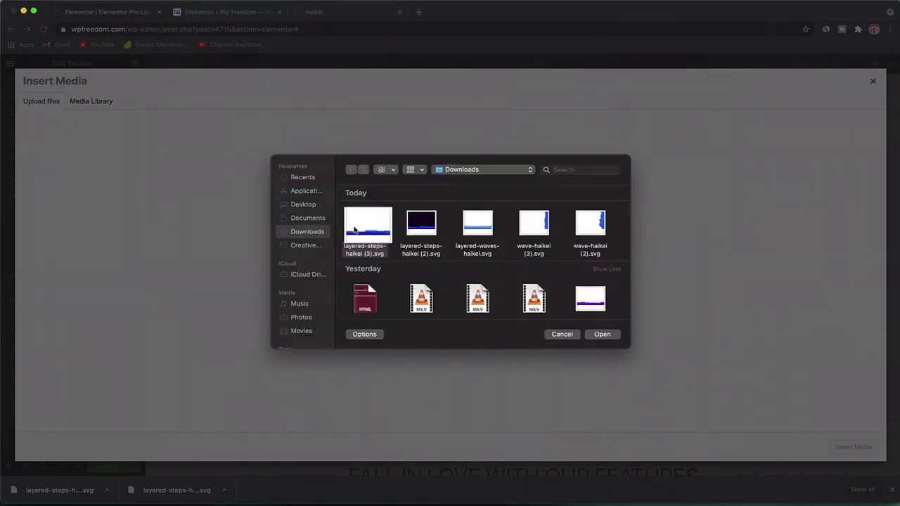
{"action": "left_click", "coordinate": [603, 335]}
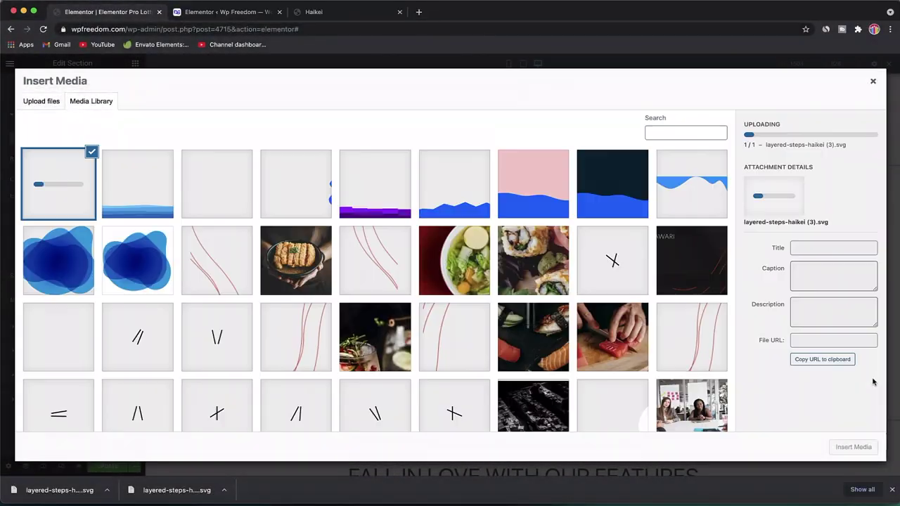
{"action": "left_click", "coordinate": [853, 447]}
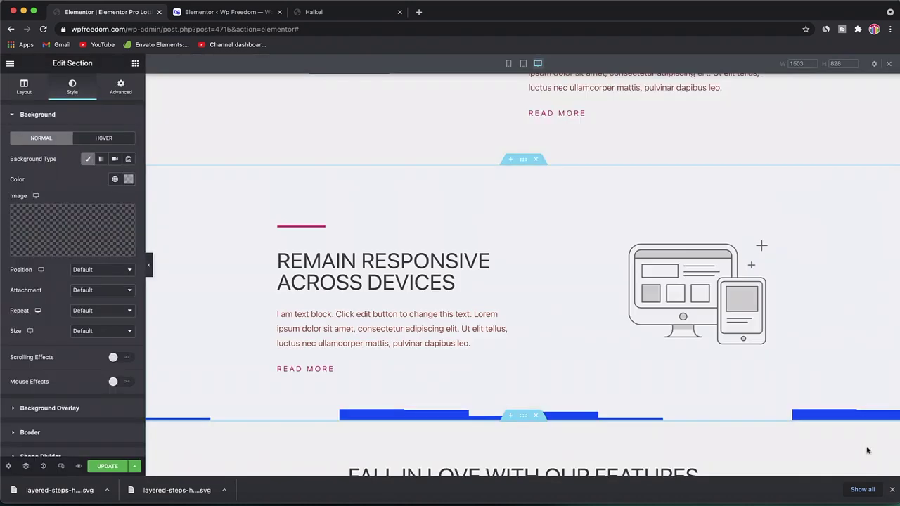
Set the layered-steps background's Repeat to Repeat-x and Size to Contain.
{"action": "left_click", "coordinate": [98, 314]}
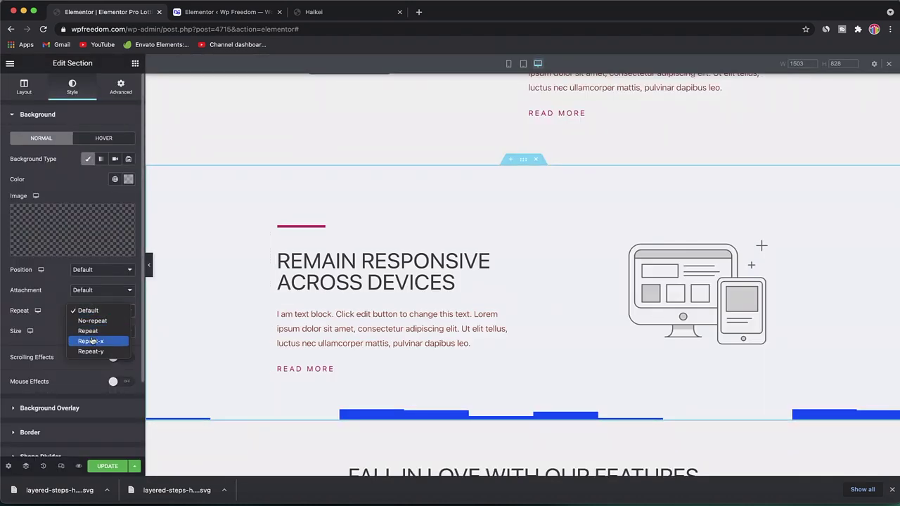
{"action": "left_click", "coordinate": [92, 341]}
{"action": "left_click", "coordinate": [93, 332]}
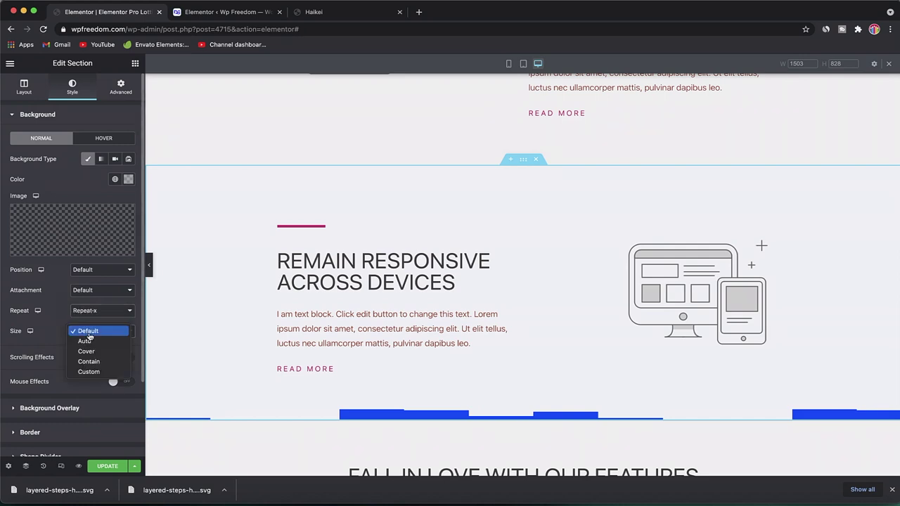
{"action": "left_click", "coordinate": [88, 362]}
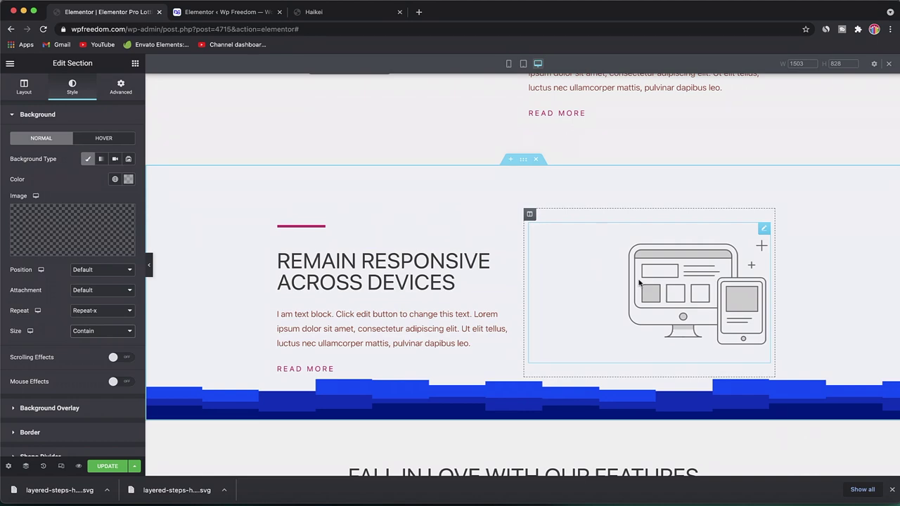
{"action": "scroll", "coordinate": [640, 283], "scroll_direction": "up", "scroll_amount": 2}
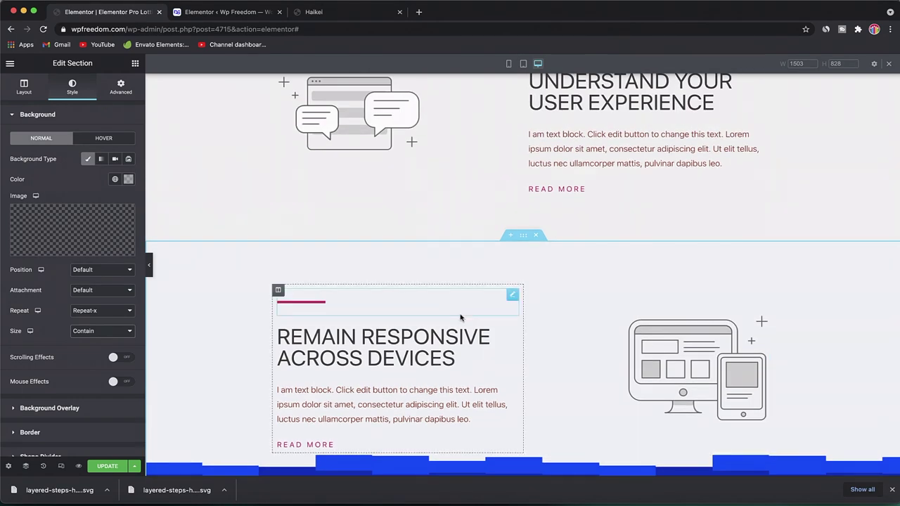
{"action": "scroll", "coordinate": [460, 317], "scroll_direction": "down", "scroll_amount": 3}
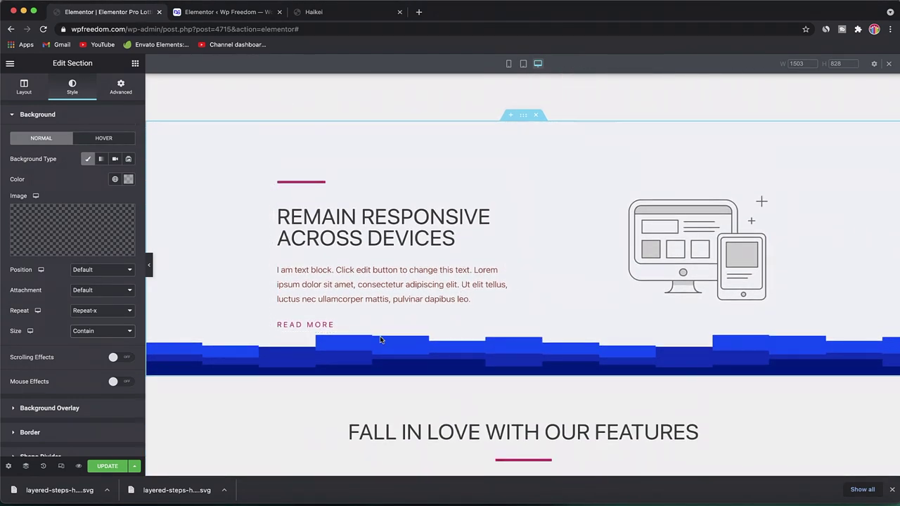
{"action": "scroll", "coordinate": [380, 340], "scroll_direction": "up", "scroll_amount": 1}
Delete the background image from the Remain Responsive section.
{"action": "left_click", "coordinate": [529, 208]}
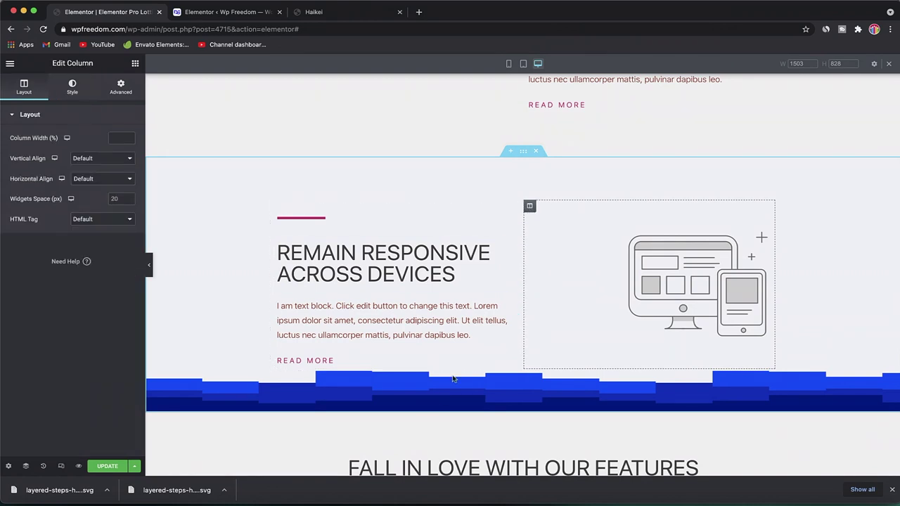
{"action": "left_click", "coordinate": [522, 152]}
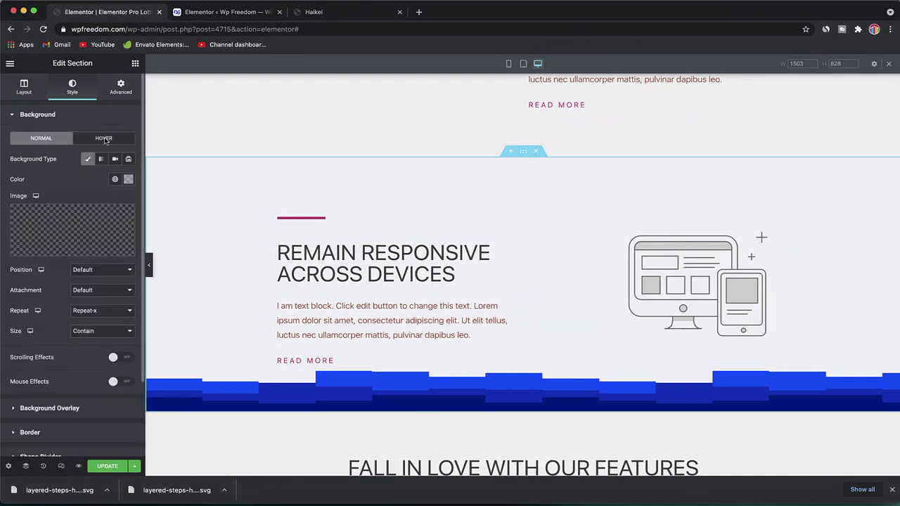
{"action": "left_click", "coordinate": [124, 215]}
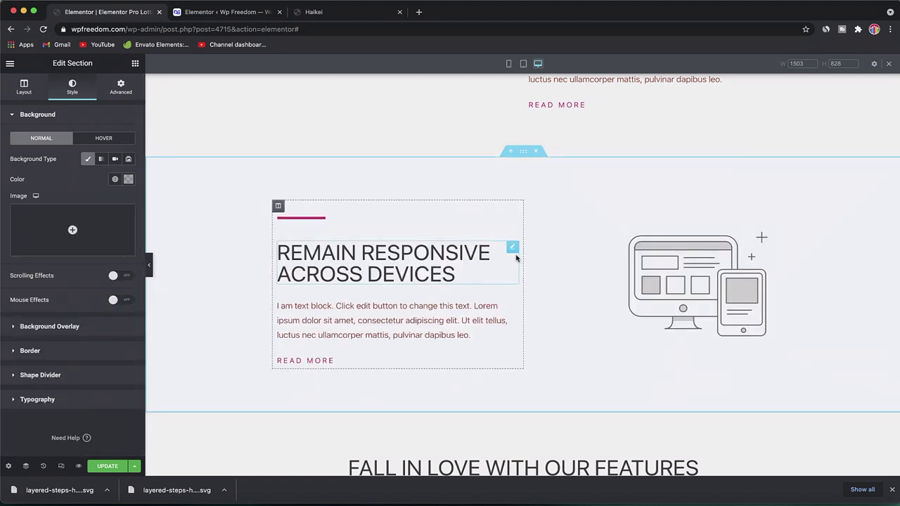
Give the illustration column a classic background of the latest layered-steps SVG, sized Contain.
{"action": "left_click", "coordinate": [529, 207]}
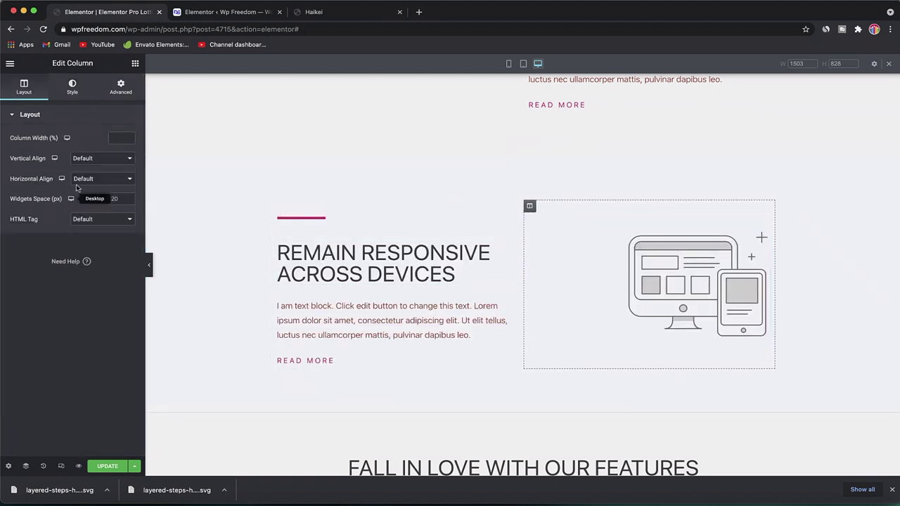
{"action": "left_click", "coordinate": [72, 89]}
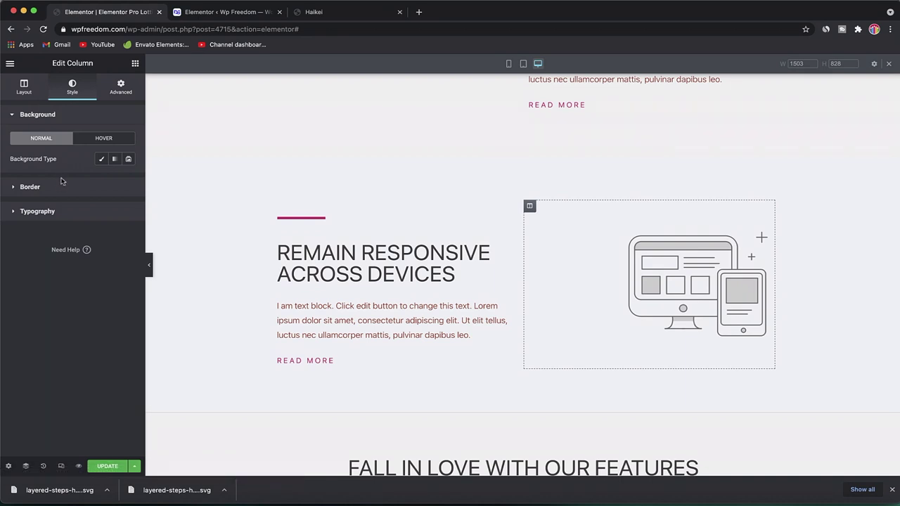
{"action": "left_click", "coordinate": [102, 159]}
{"action": "mouse_move", "coordinate": [51, 226]}
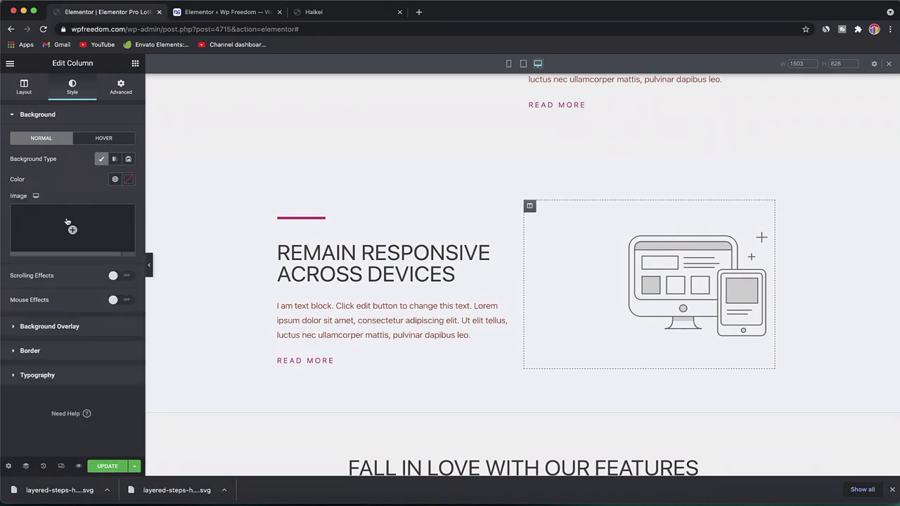
{"action": "left_click", "coordinate": [63, 229]}
{"action": "left_click", "coordinate": [64, 177]}
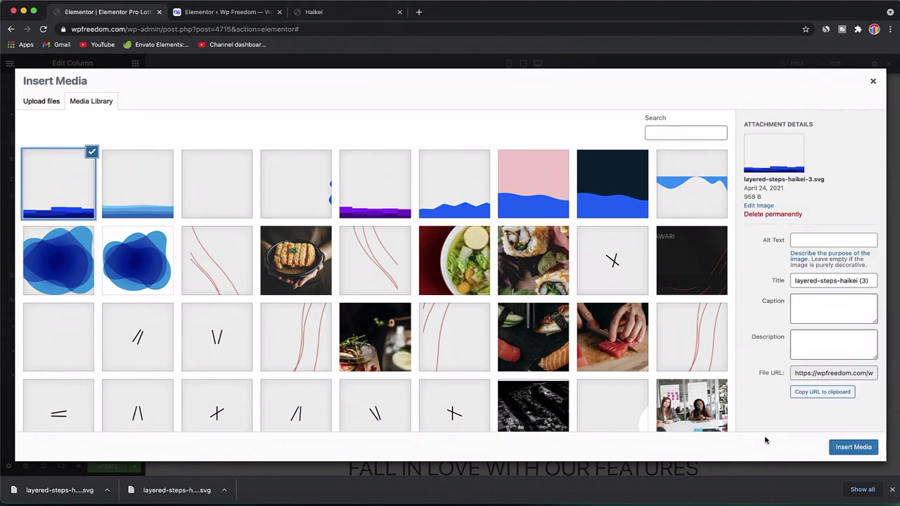
{"action": "left_click", "coordinate": [836, 450]}
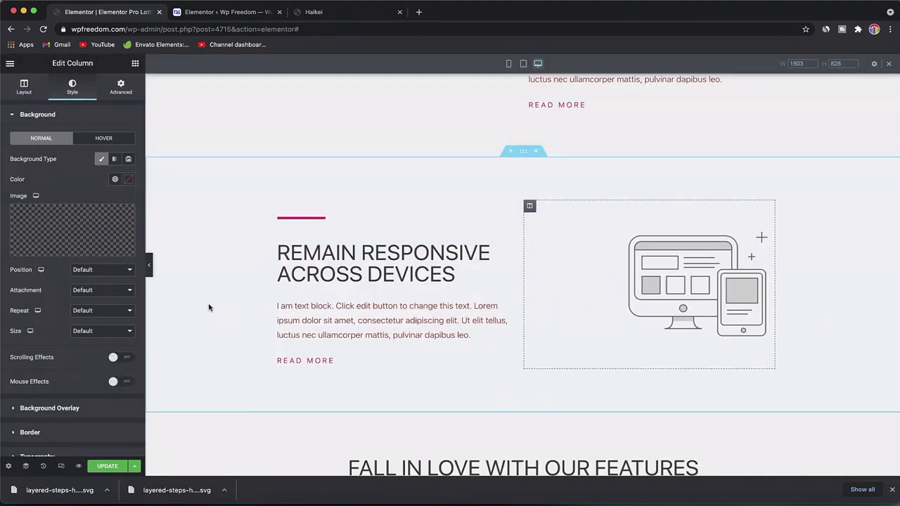
{"action": "left_click", "coordinate": [104, 334]}
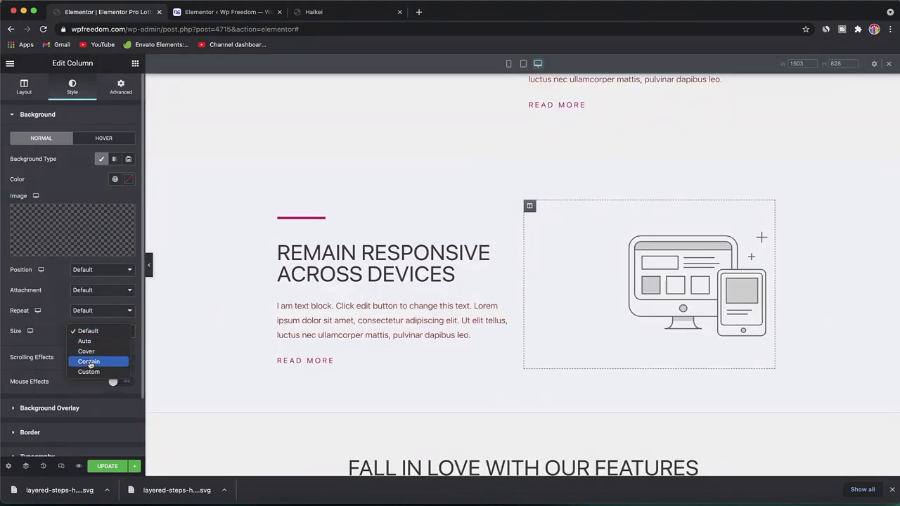
{"action": "left_click", "coordinate": [90, 364]}
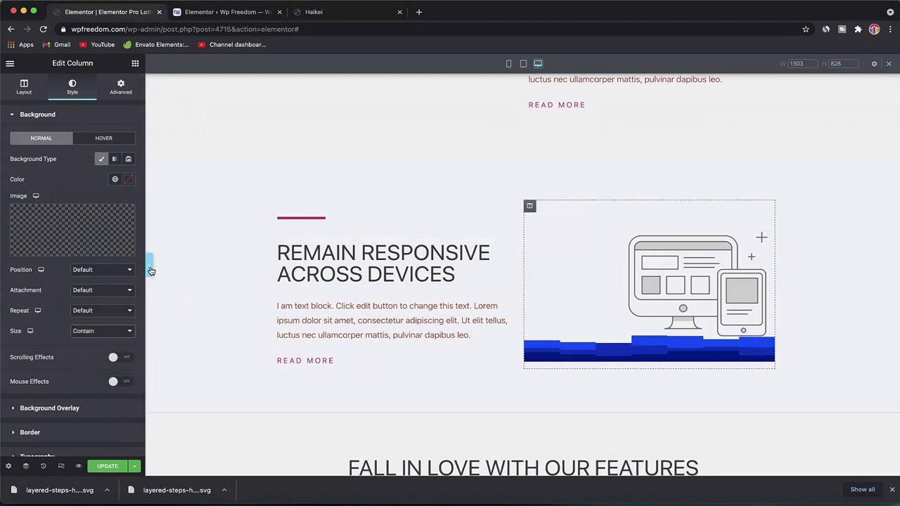
{"action": "key", "text": "super+3"}
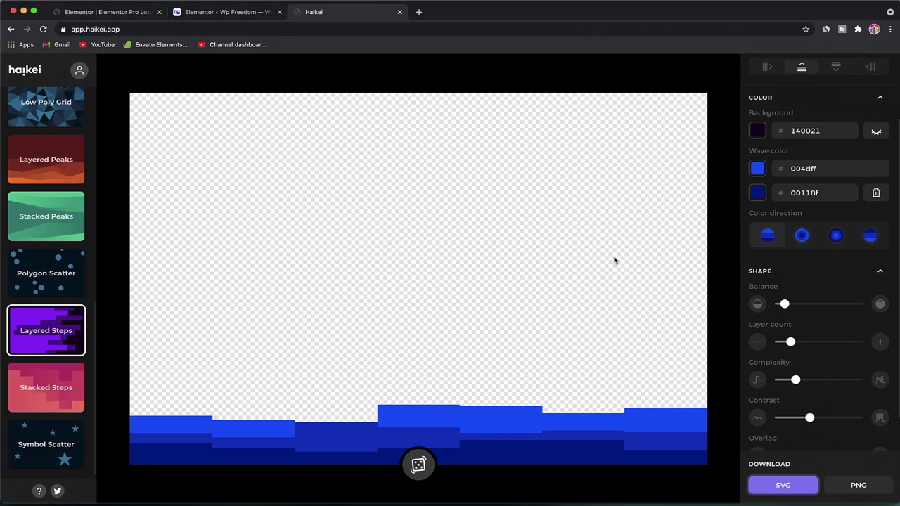
Turn the Haikei layered steps to run down the right edge.
{"action": "scroll", "coordinate": [811, 290], "scroll_direction": "up", "scroll_amount": 3}
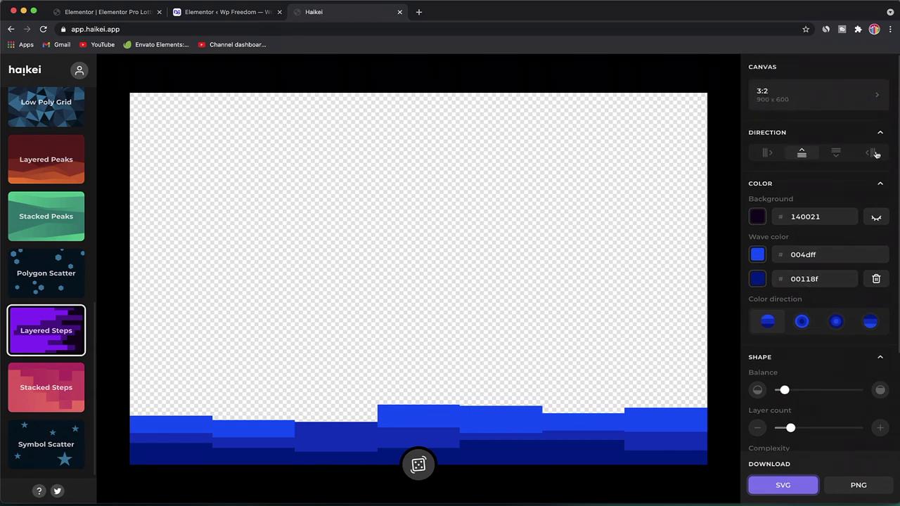
{"action": "left_click", "coordinate": [876, 154]}
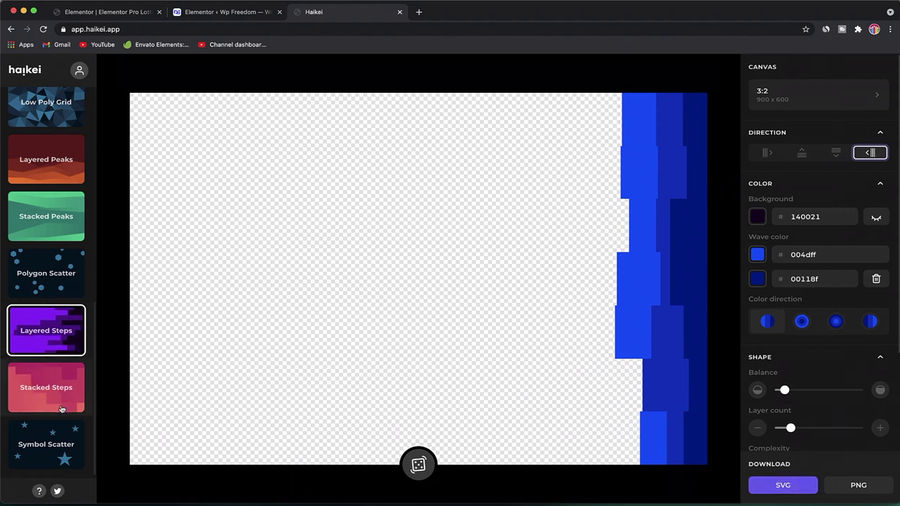
{"action": "scroll", "coordinate": [61, 409], "scroll_direction": "down", "scroll_amount": 1}
{"action": "left_click", "coordinate": [55, 386]}
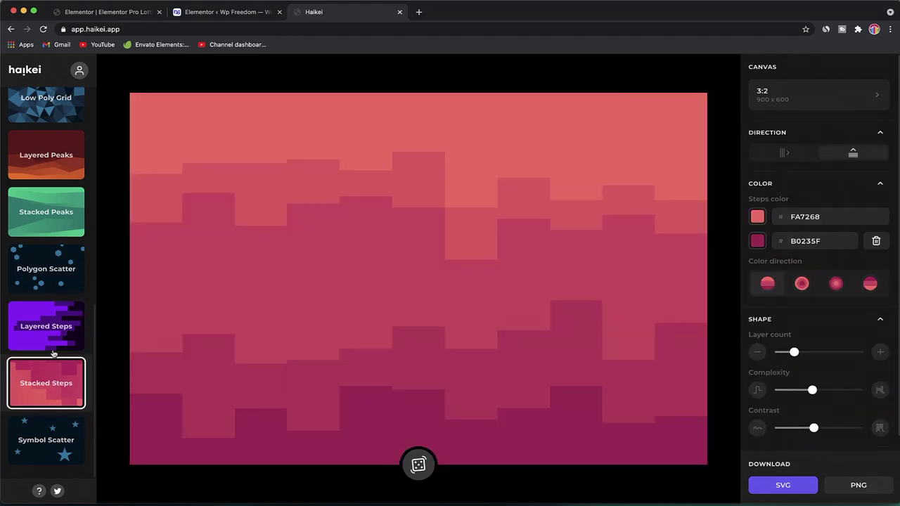
{"action": "left_click", "coordinate": [43, 323]}
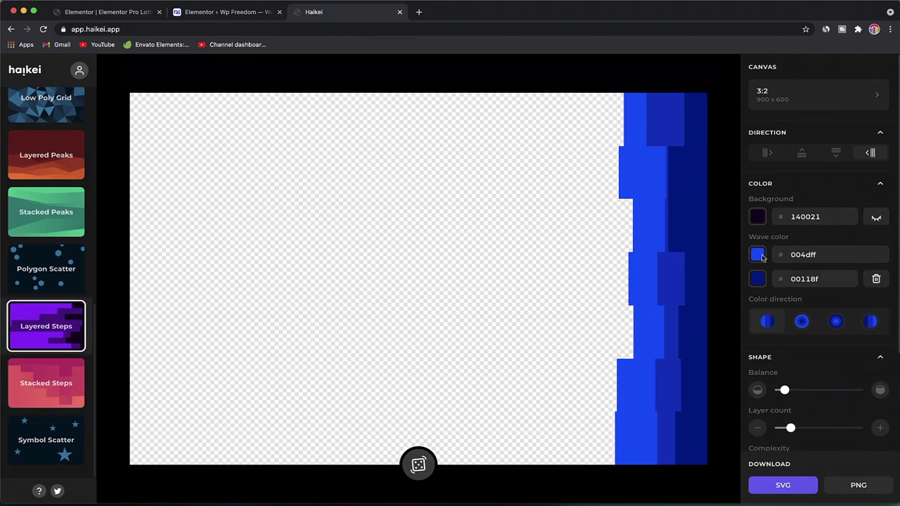
Lower the Contrast and Overlap, then download the design as SVG.
{"action": "scroll", "coordinate": [794, 410], "scroll_direction": "down", "scroll_amount": 5}
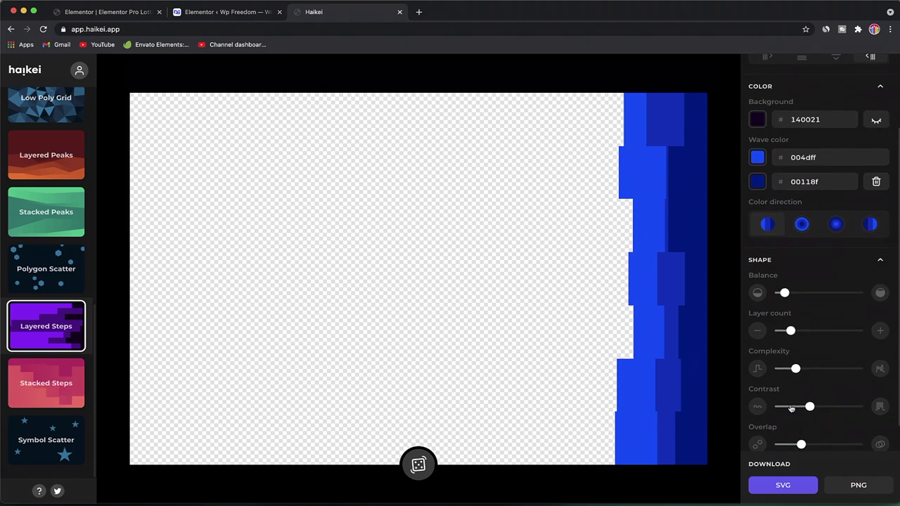
{"action": "left_click", "coordinate": [797, 376]}
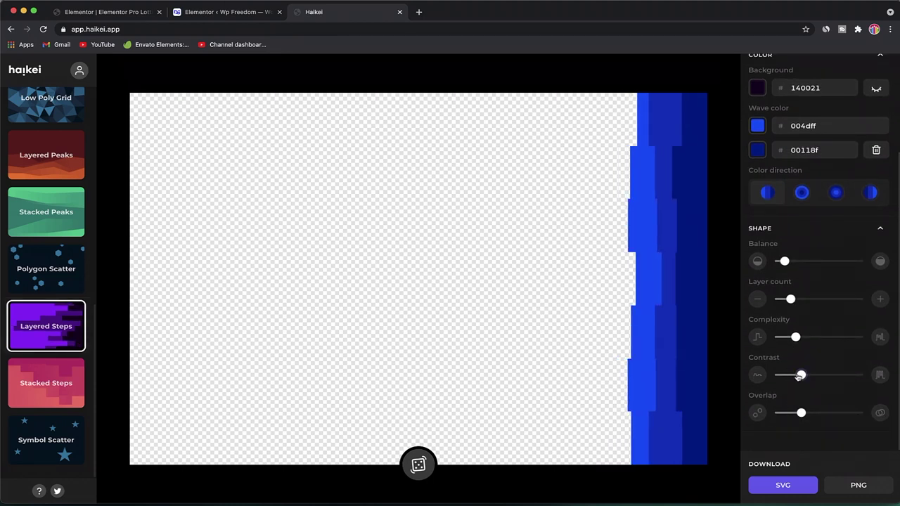
{"action": "left_click", "coordinate": [790, 414]}
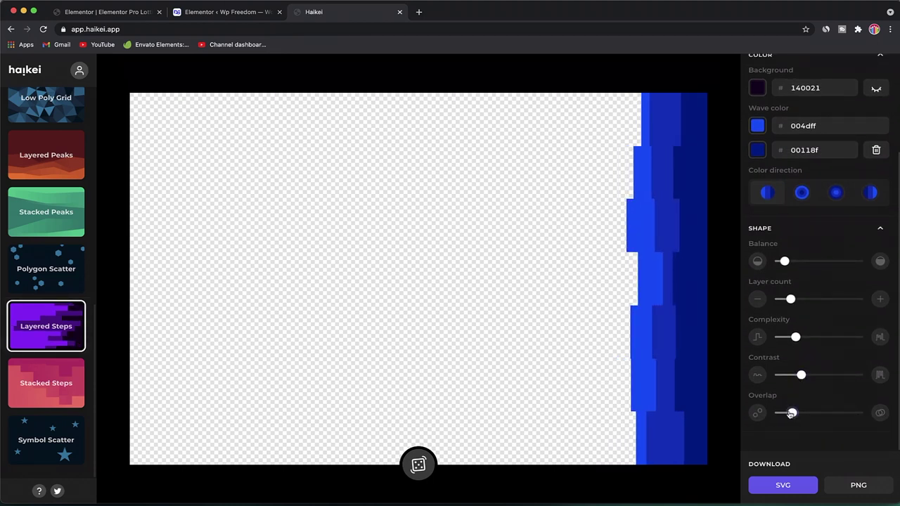
{"action": "left_click", "coordinate": [788, 491]}
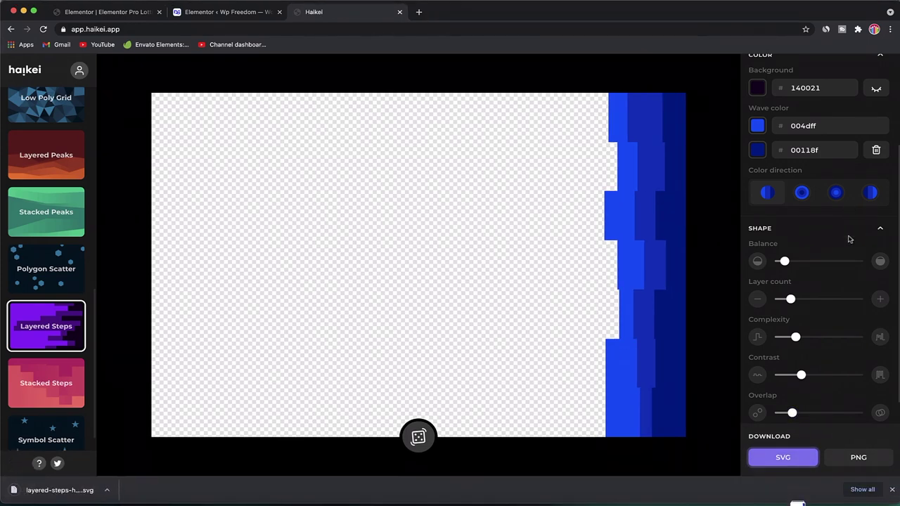
{"action": "scroll", "coordinate": [854, 211], "scroll_direction": "up", "scroll_amount": 2}
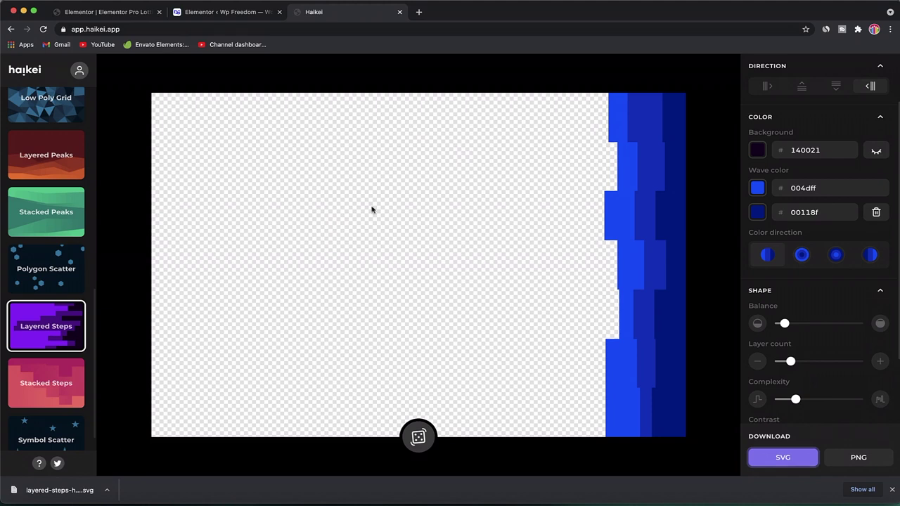
{"action": "left_click", "coordinate": [126, 14]}
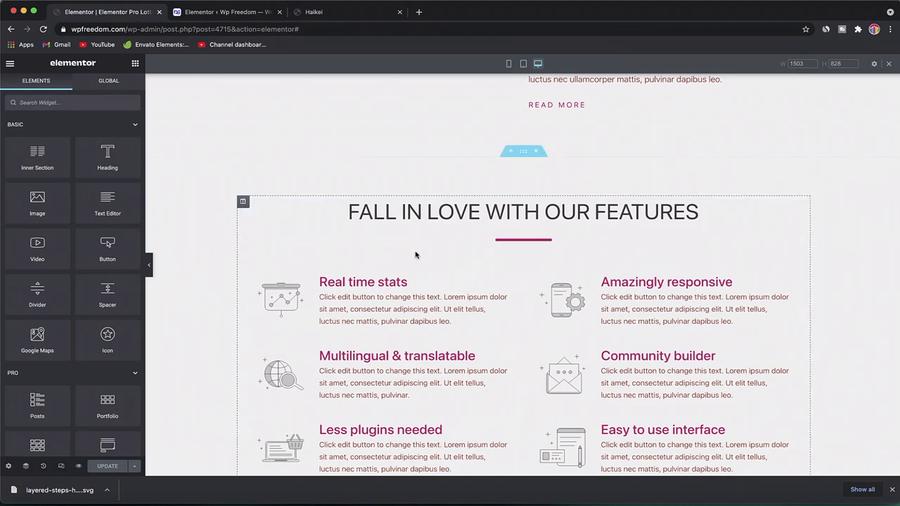
Upload layered-steps-haikei (4).svg as the Fall in Love With Our Features section's classic background.
{"action": "left_click", "coordinate": [523, 150]}
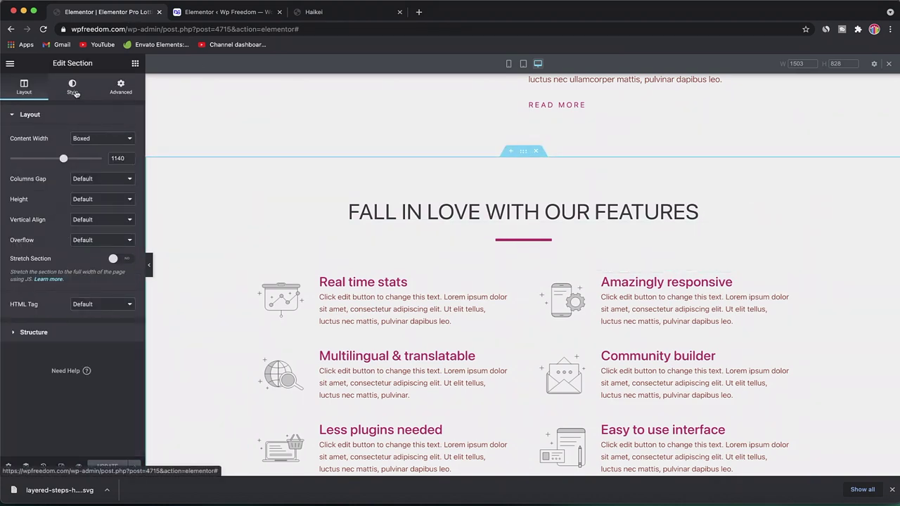
{"action": "left_click", "coordinate": [73, 94]}
{"action": "left_click", "coordinate": [84, 161]}
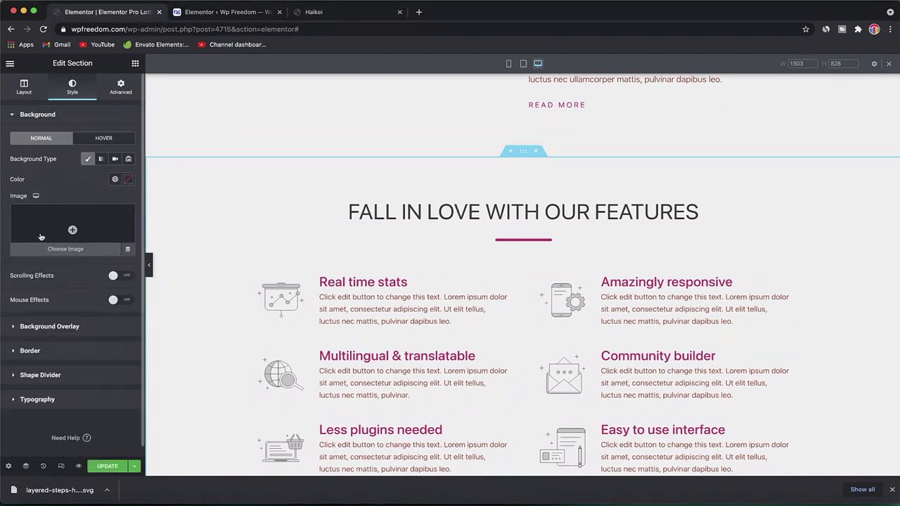
{"action": "left_click", "coordinate": [72, 228]}
{"action": "left_click", "coordinate": [35, 106]}
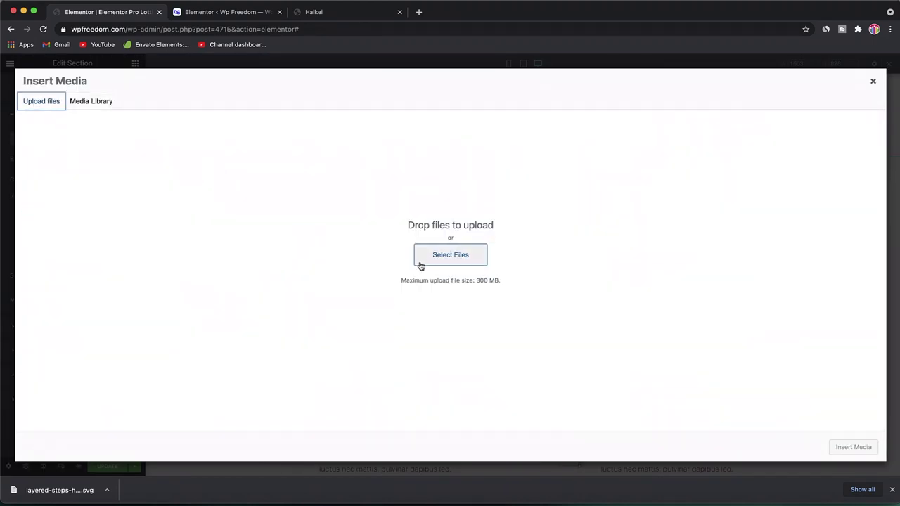
{"action": "left_click", "coordinate": [444, 258]}
{"action": "left_click", "coordinate": [365, 227]}
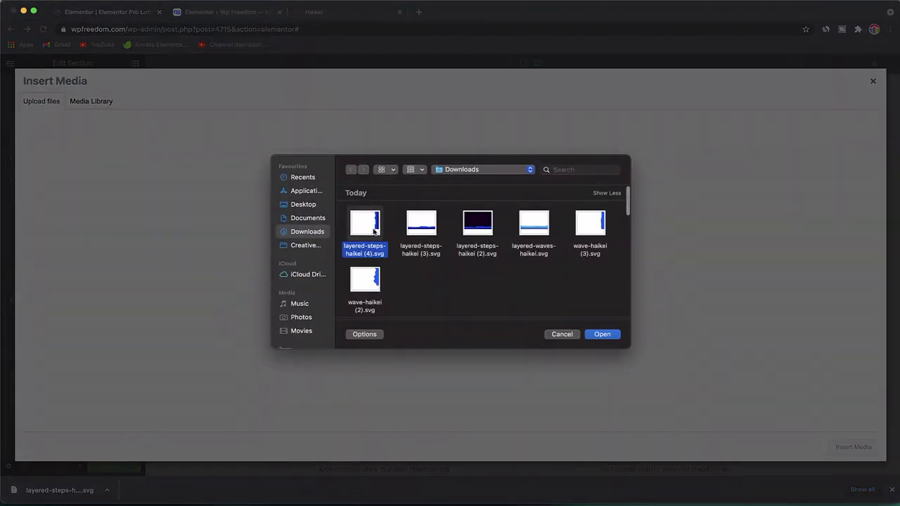
{"action": "left_click", "coordinate": [602, 334]}
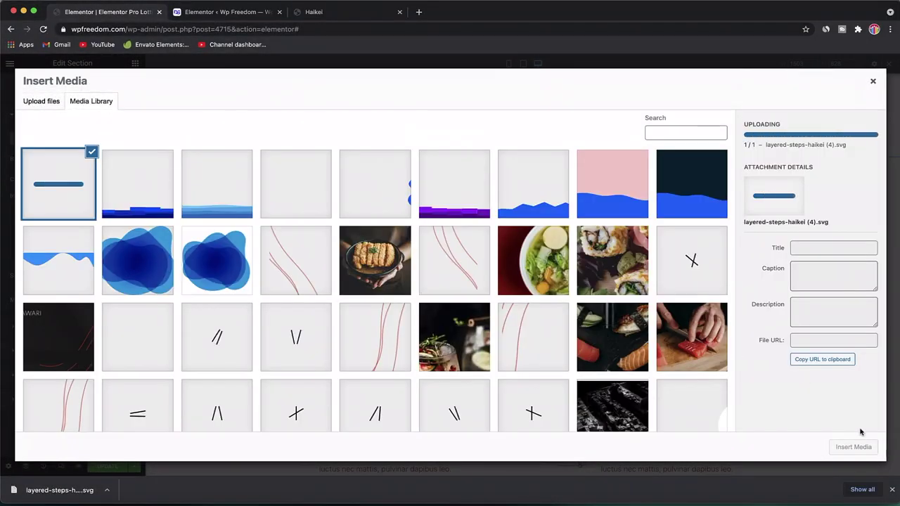
{"action": "left_click", "coordinate": [853, 447]}
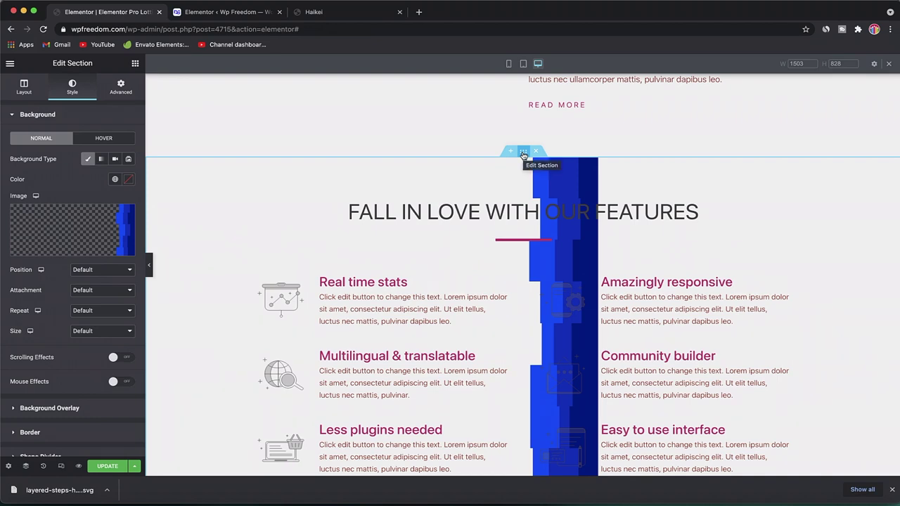
{"action": "scroll", "coordinate": [523, 154], "scroll_direction": "up", "scroll_amount": 10}
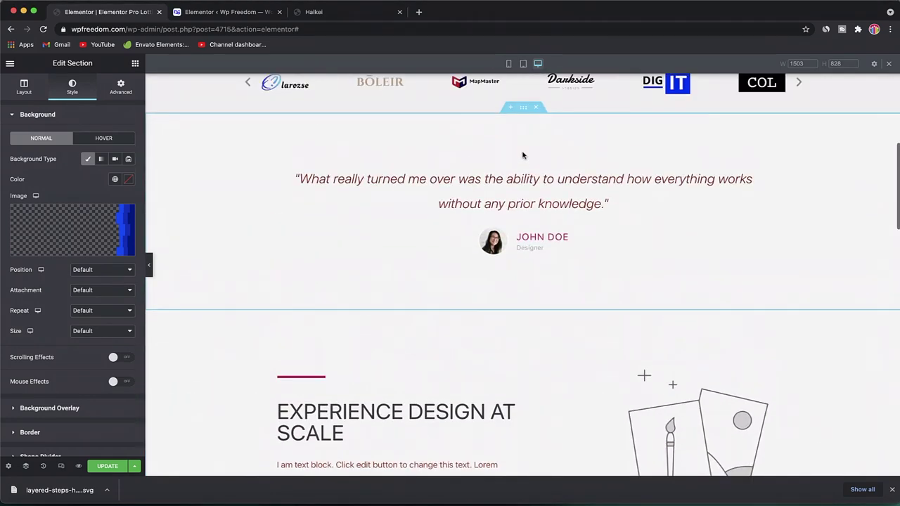
{"action": "scroll", "coordinate": [476, 309], "scroll_direction": "down", "scroll_amount": 2}
{"action": "left_click", "coordinate": [239, 232]}
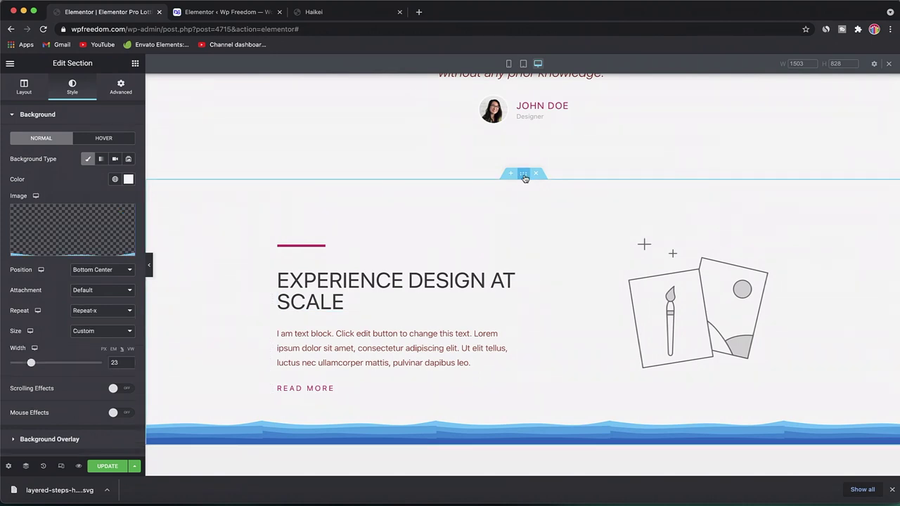
{"action": "left_click", "coordinate": [101, 276]}
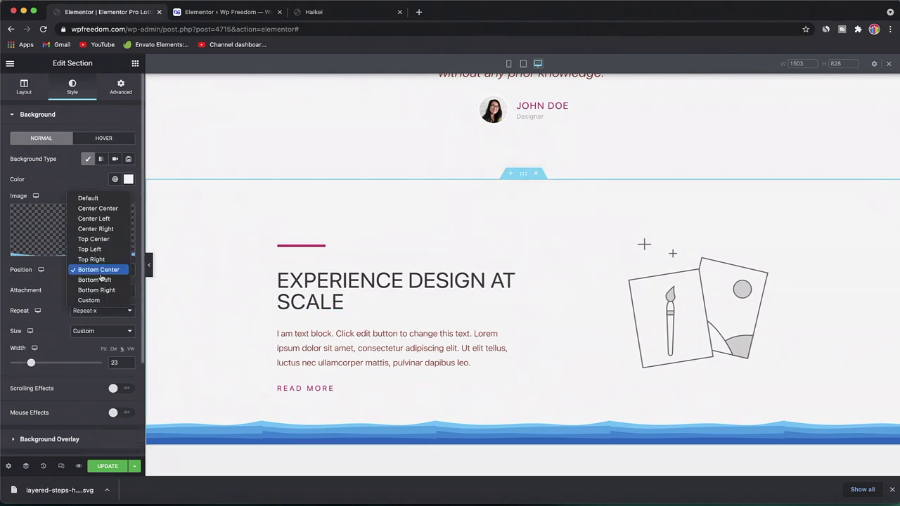
{"action": "left_click", "coordinate": [98, 208]}
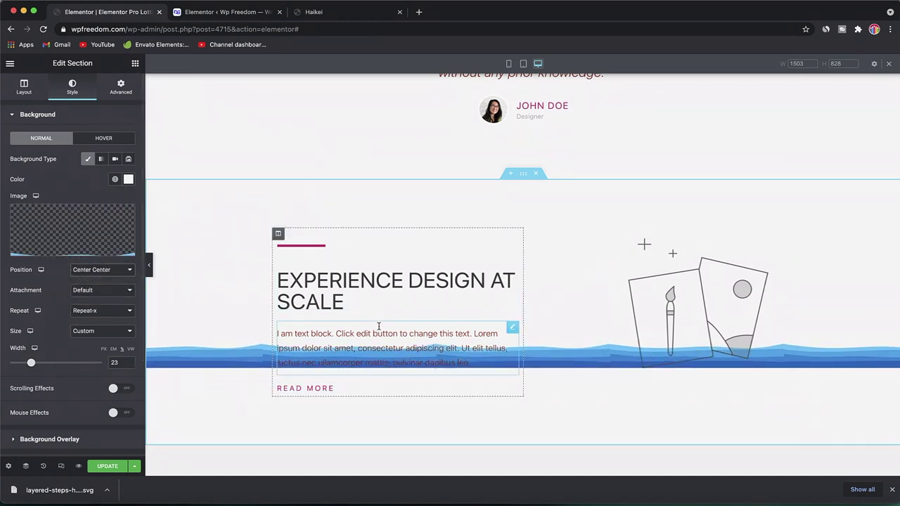
{"action": "left_click", "coordinate": [93, 275]}
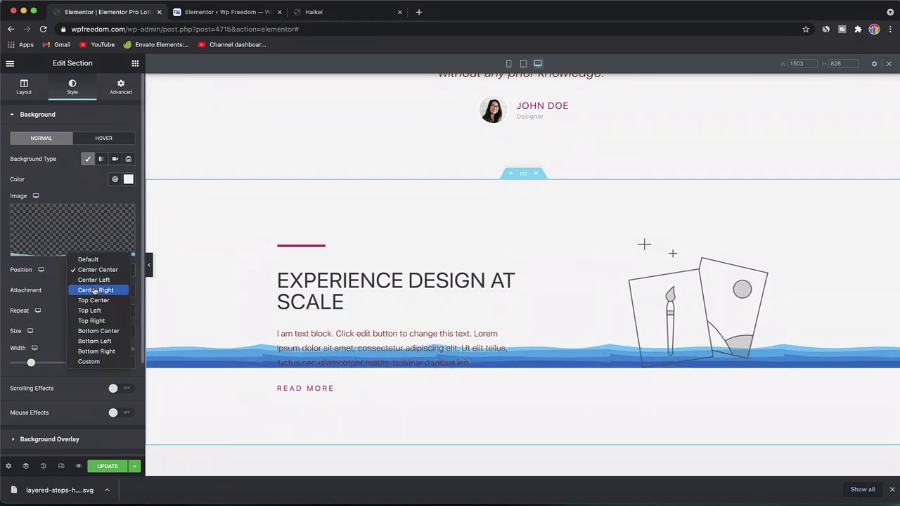
{"action": "left_click", "coordinate": [100, 334]}
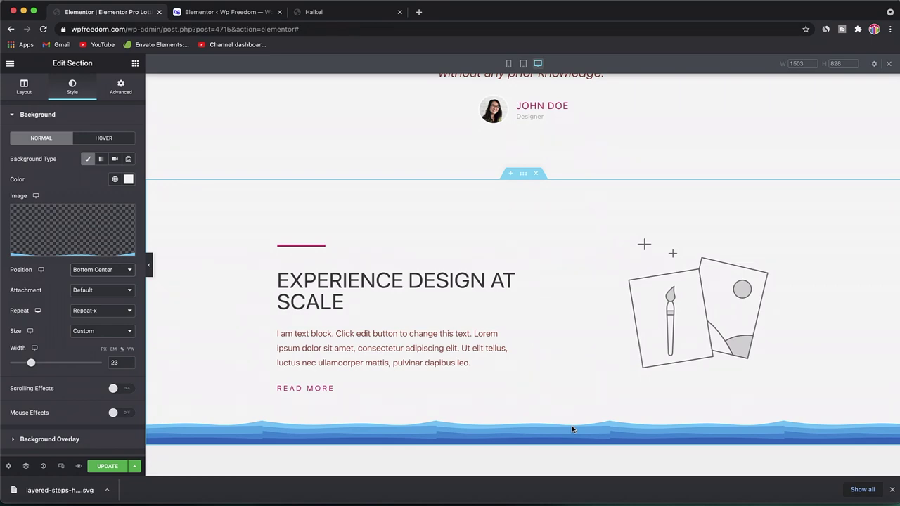
{"action": "scroll", "coordinate": [572, 425], "scroll_direction": "down", "scroll_amount": 10}
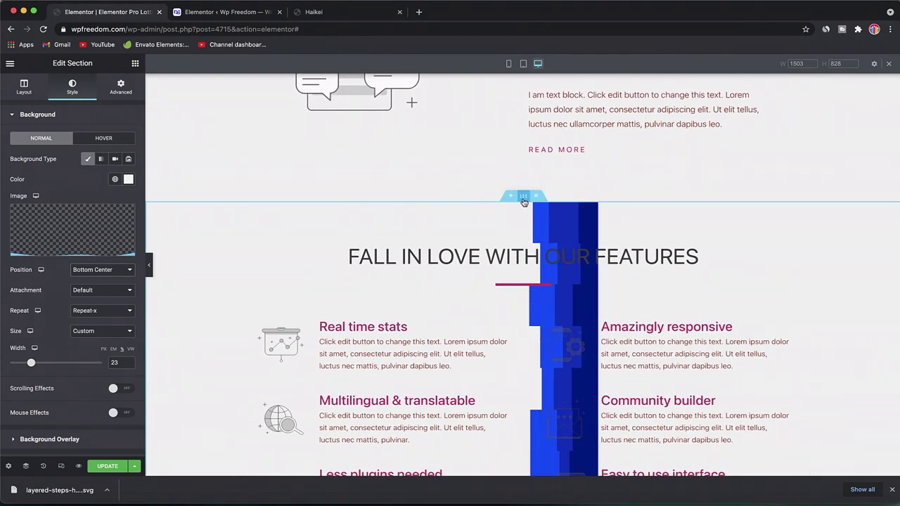
Anchor the features background at Center Right and repeat it vertically with Repeat-y.
{"action": "left_click_drag", "start_coordinate": [523, 202], "coordinate": [70, 228]}
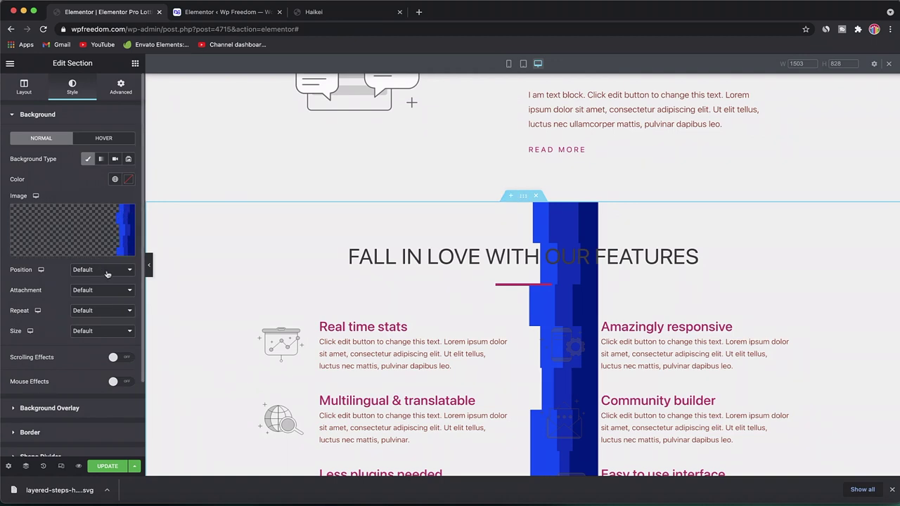
{"action": "left_click", "coordinate": [107, 271]}
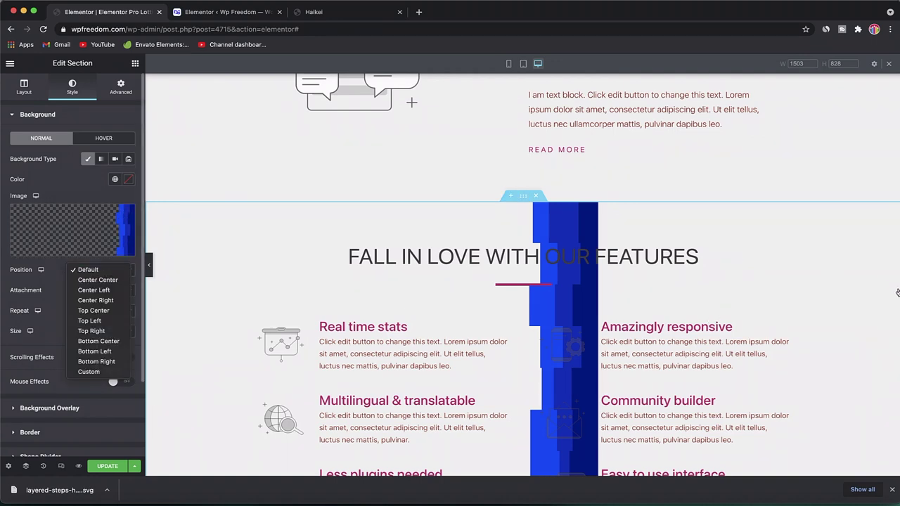
{"action": "left_click", "coordinate": [109, 301]}
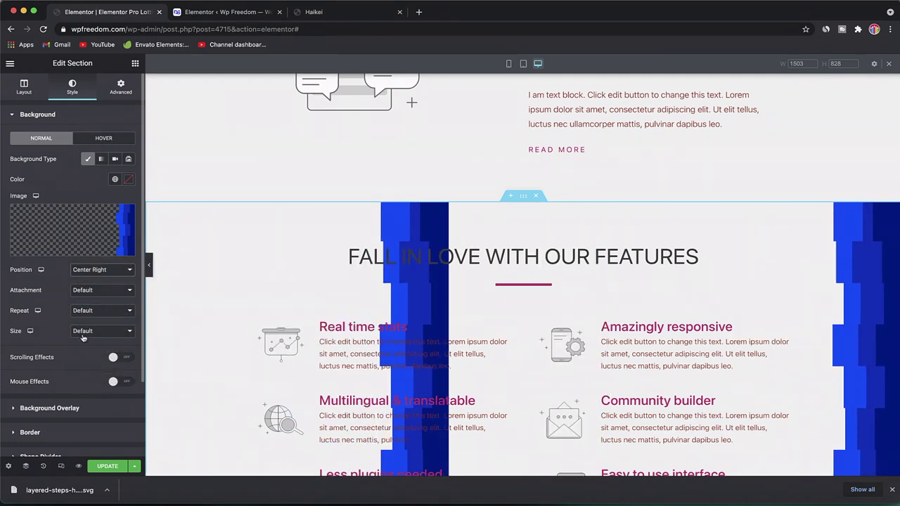
{"action": "left_click", "coordinate": [100, 311]}
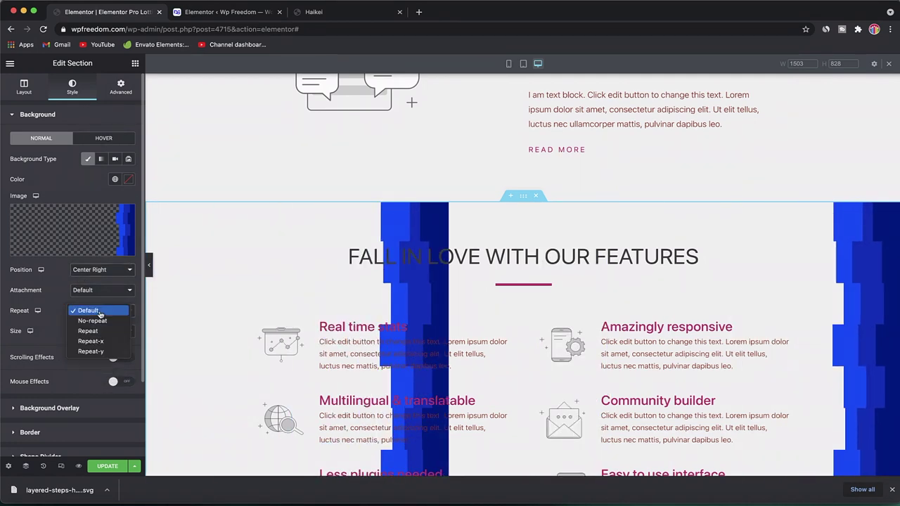
{"action": "left_click", "coordinate": [93, 351]}
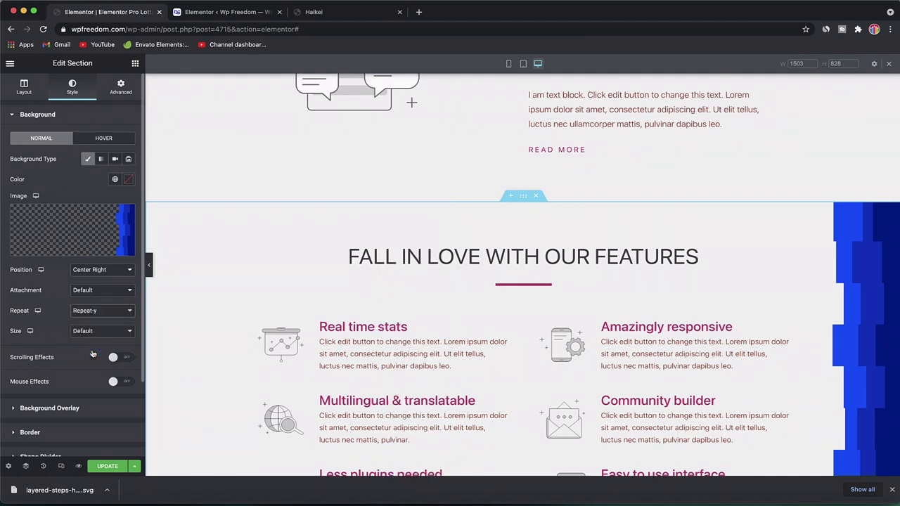
{"action": "scroll", "coordinate": [320, 349], "scroll_direction": "down", "scroll_amount": 3}
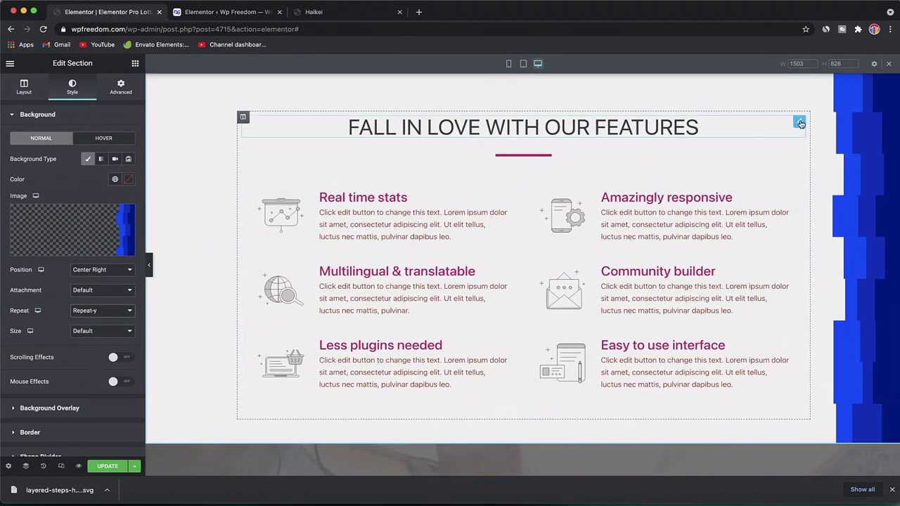
{"action": "scroll", "coordinate": [833, 227], "scroll_direction": "up", "scroll_amount": 3}
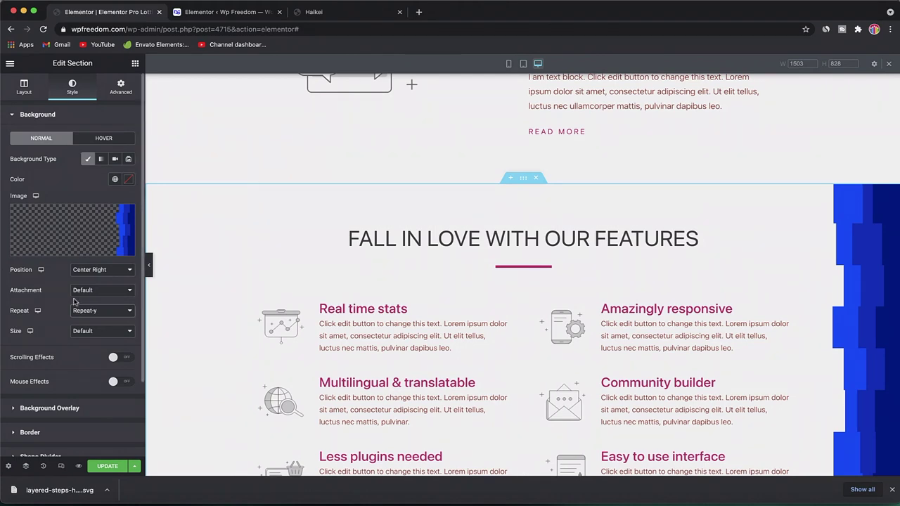
Set the background Size to Custom with a width of 40.
{"action": "left_click", "coordinate": [105, 334]}
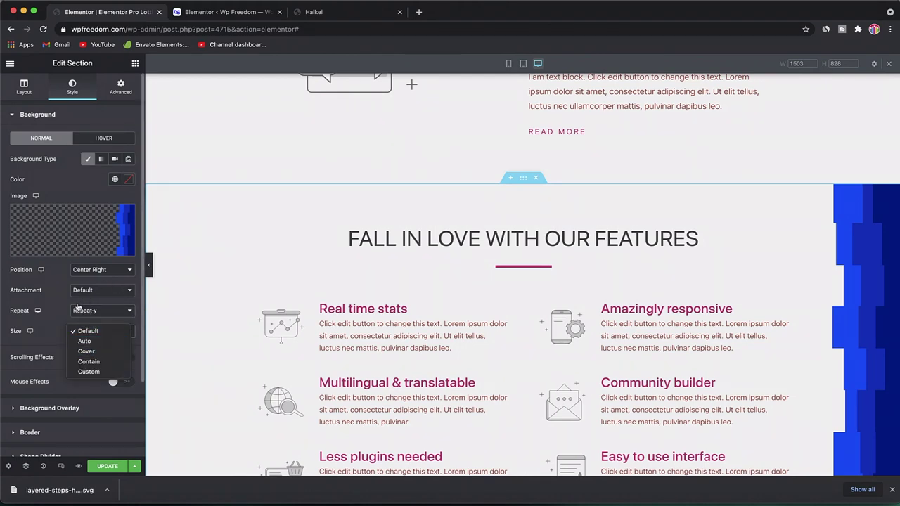
{"action": "left_click", "coordinate": [87, 351]}
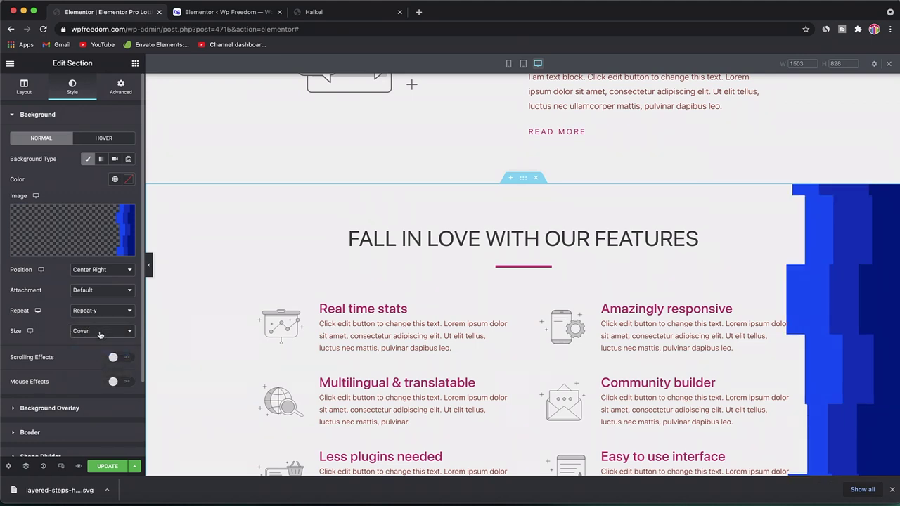
{"action": "left_click", "coordinate": [101, 335]}
{"action": "left_click", "coordinate": [96, 356]}
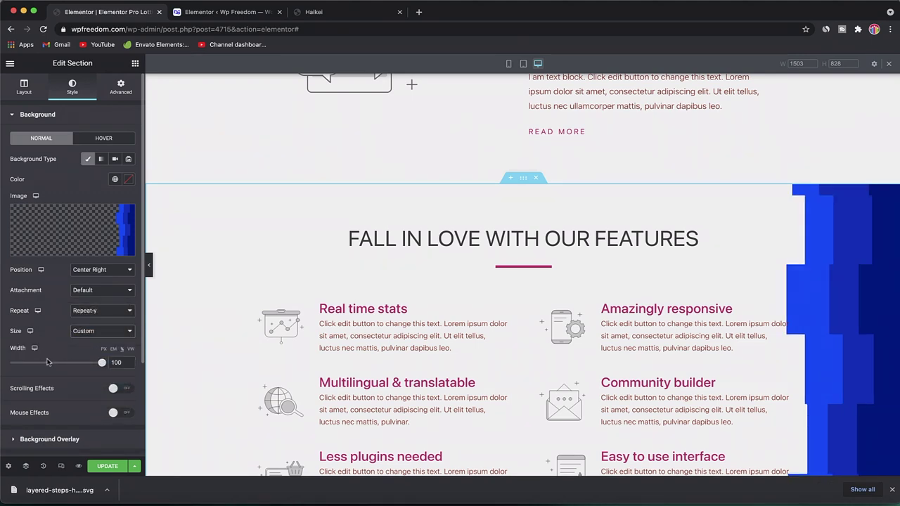
{"action": "mouse_move", "coordinate": [47, 362]}
{"action": "left_mouse_down"}
{"action": "mouse_move", "coordinate": [30, 364]}
{"action": "mouse_move", "coordinate": [45, 365]}
{"action": "left_mouse_up"}
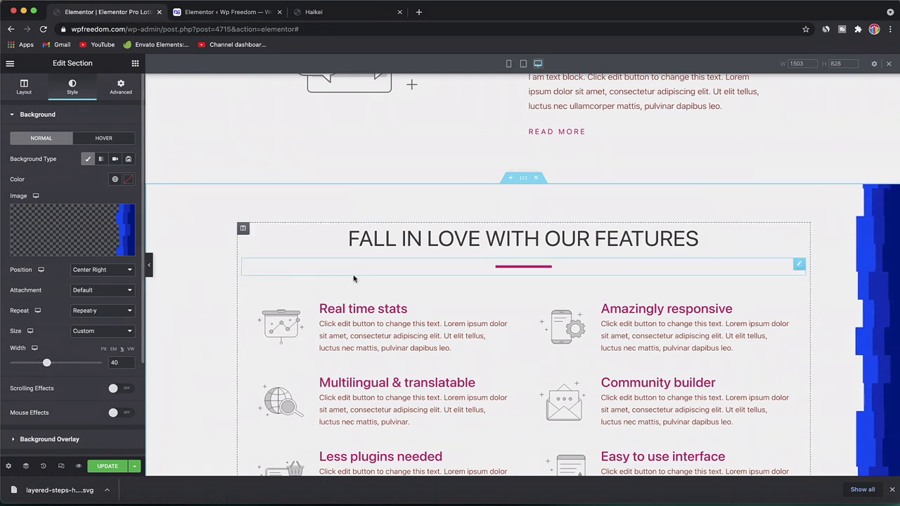
{"action": "scroll", "coordinate": [773, 317], "scroll_direction": "down", "scroll_amount": 3}
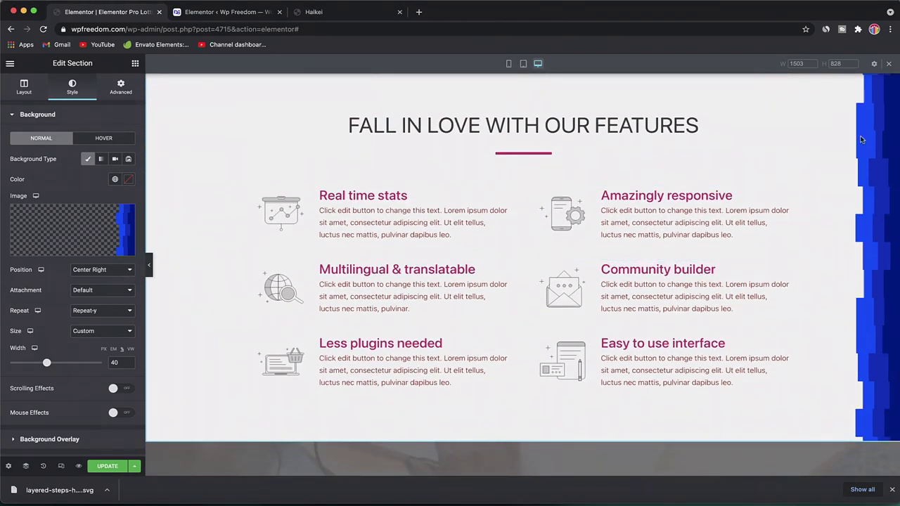
{"action": "scroll", "coordinate": [860, 175], "scroll_direction": "up", "scroll_amount": 1}
{"action": "scroll", "coordinate": [880, 296], "scroll_direction": "up", "scroll_amount": 5}
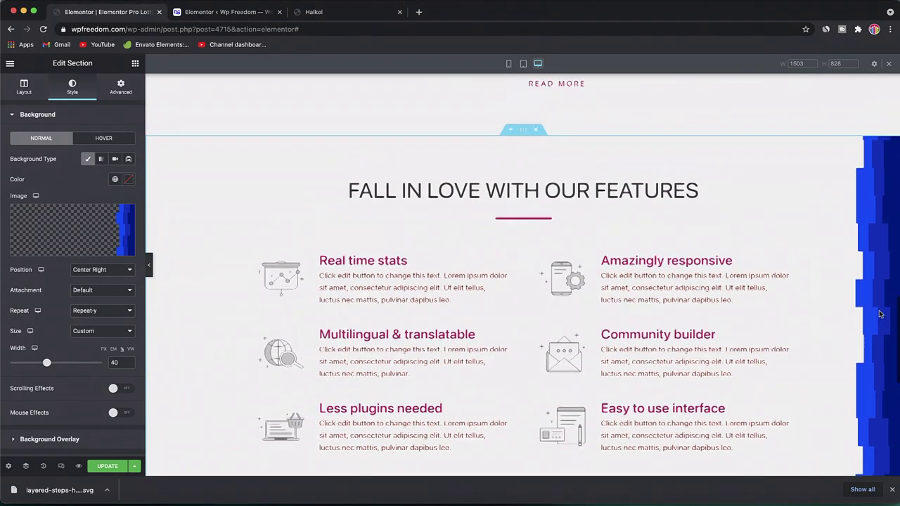